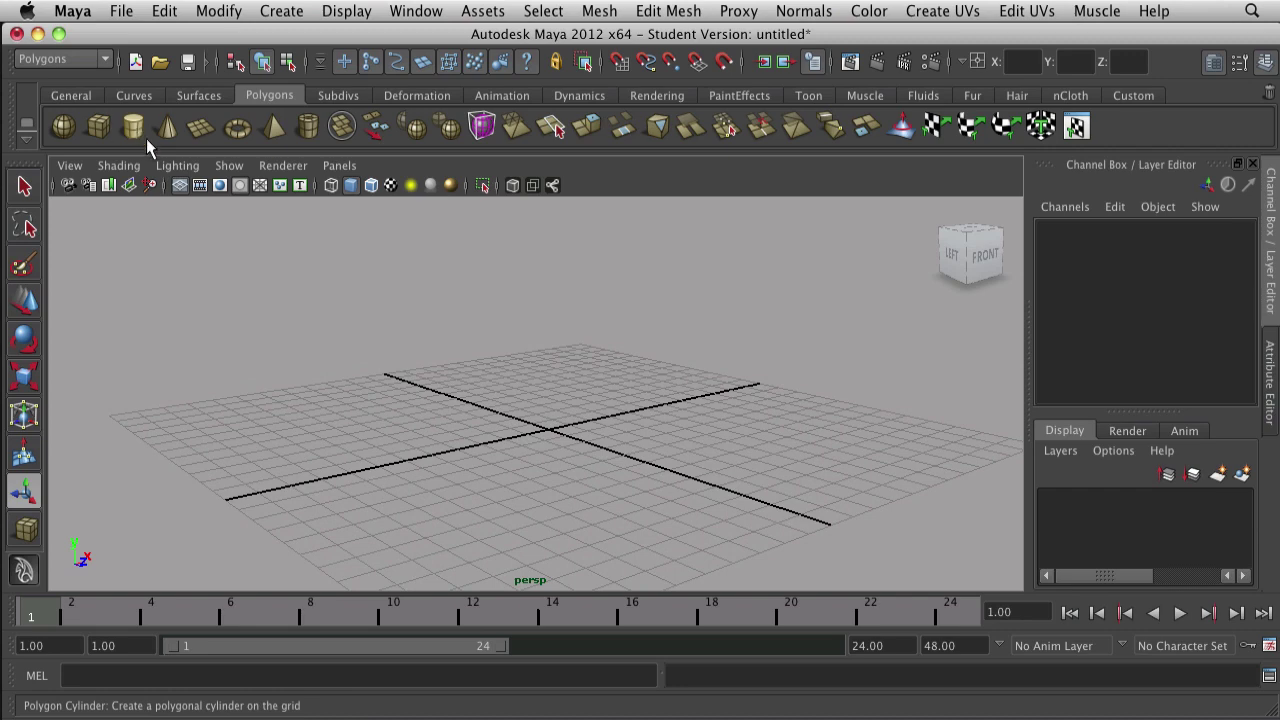
Step: Create a polygon cylinder on the grid, drawing its base freehand and pulling up its height
left_click(135, 132)
left_click_drag(528, 414, 548, 445)
left_click_drag(553, 362, 591, 449)
right_click_drag(591, 449, 706, 460, "alt")
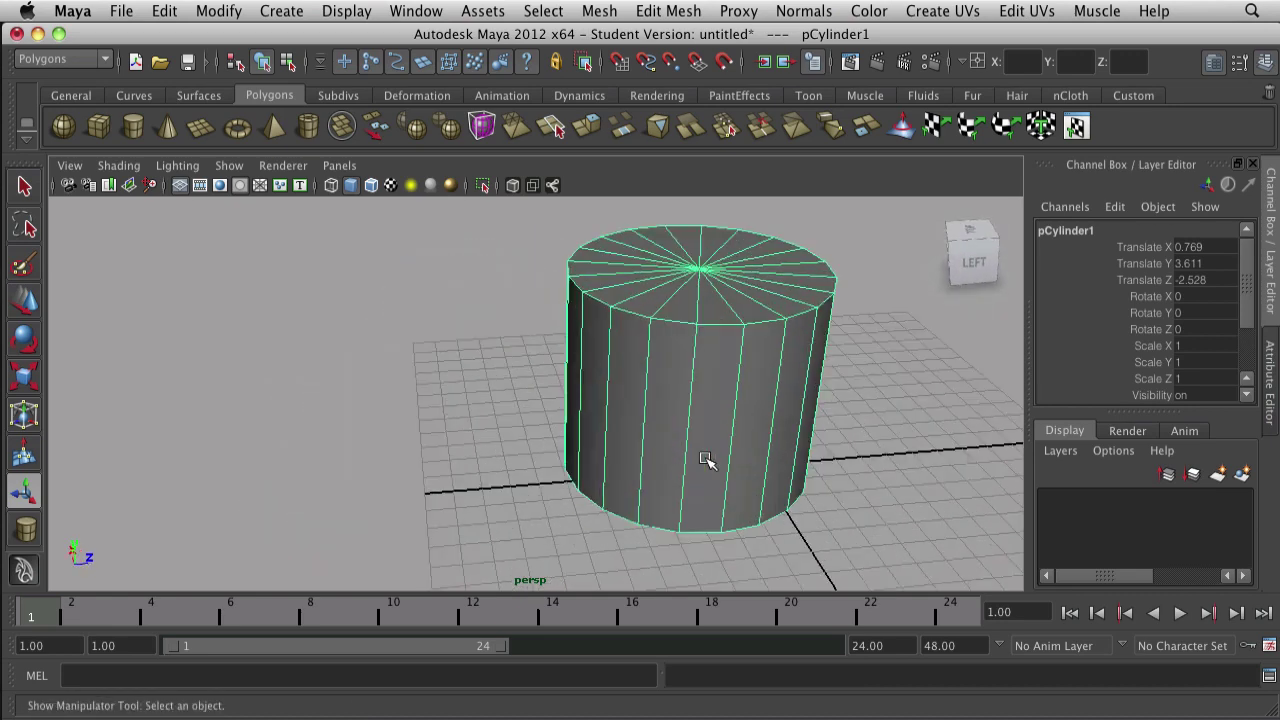
left_click_drag(908, 448, 745, 455, "alt")
middle_click_drag(745, 455, 646, 436, "alt")
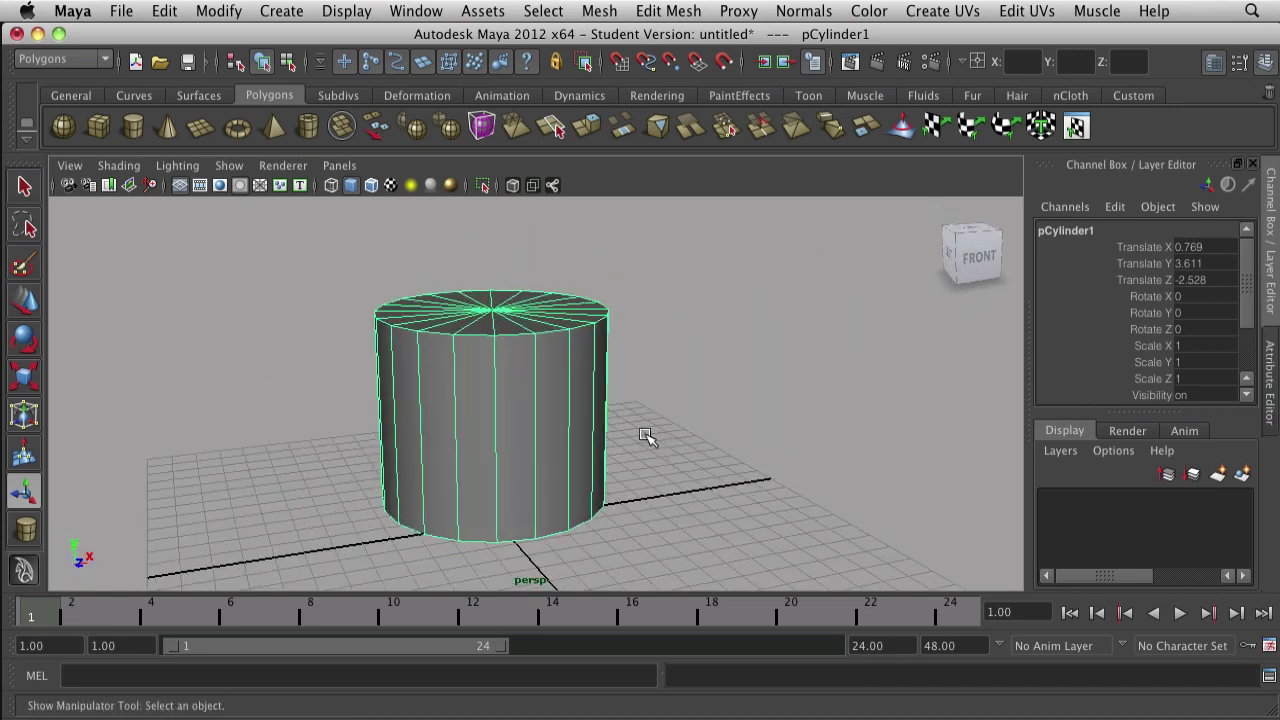
Step: Switch the cylinder to edge component mode and detach the Edit Mesh commands as a floating window beside the model
right_click_drag(564, 392, 572, 338)
left_click_drag(660, 436, 787, 442, "alt")
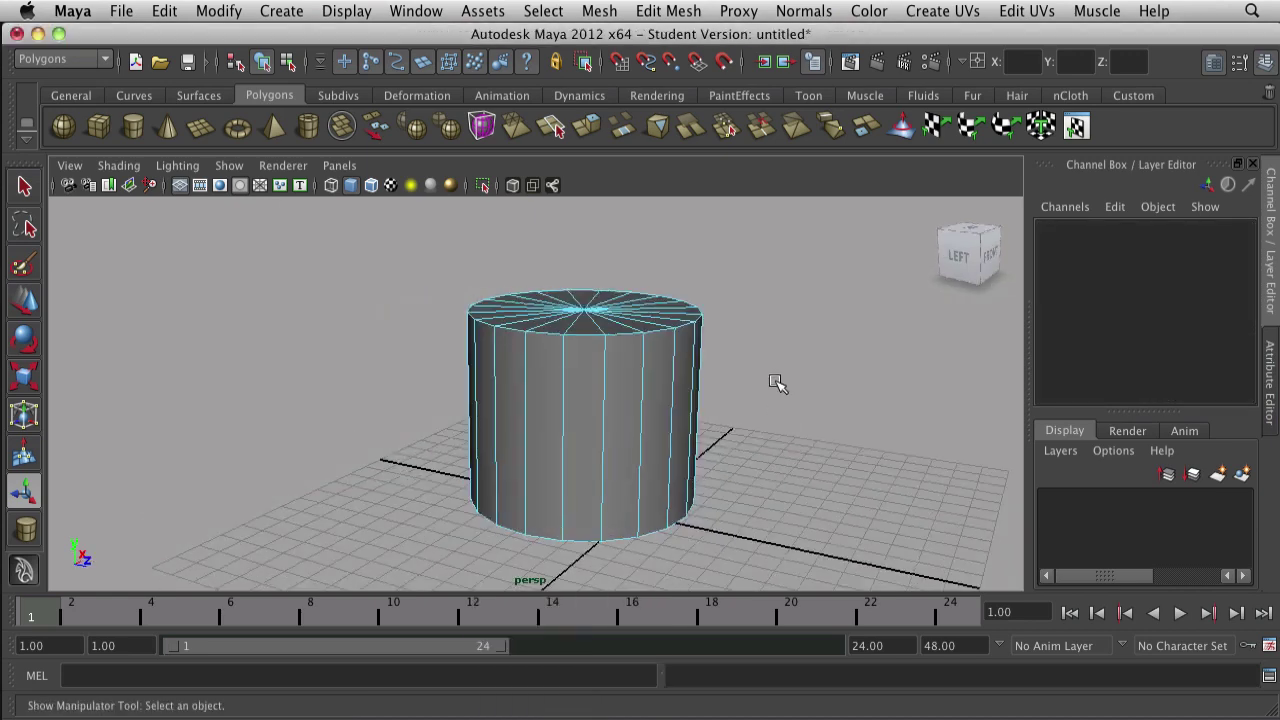
left_click(683, 10)
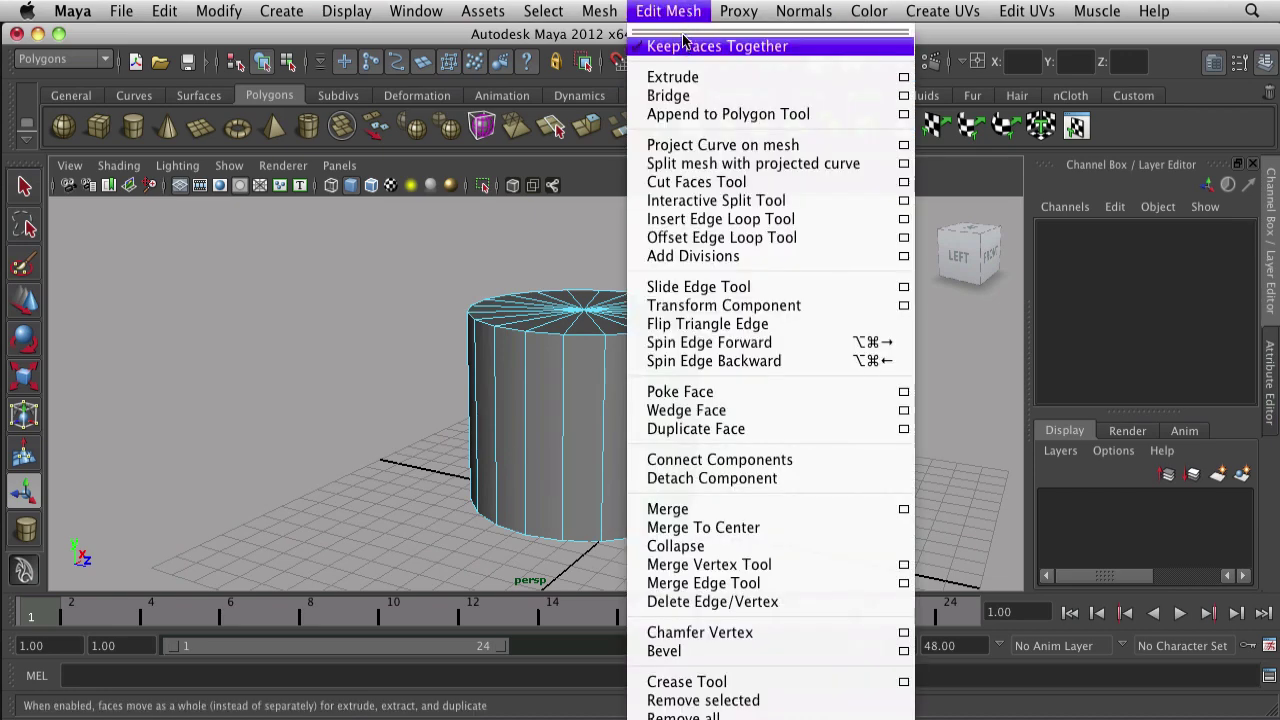
left_click(688, 32)
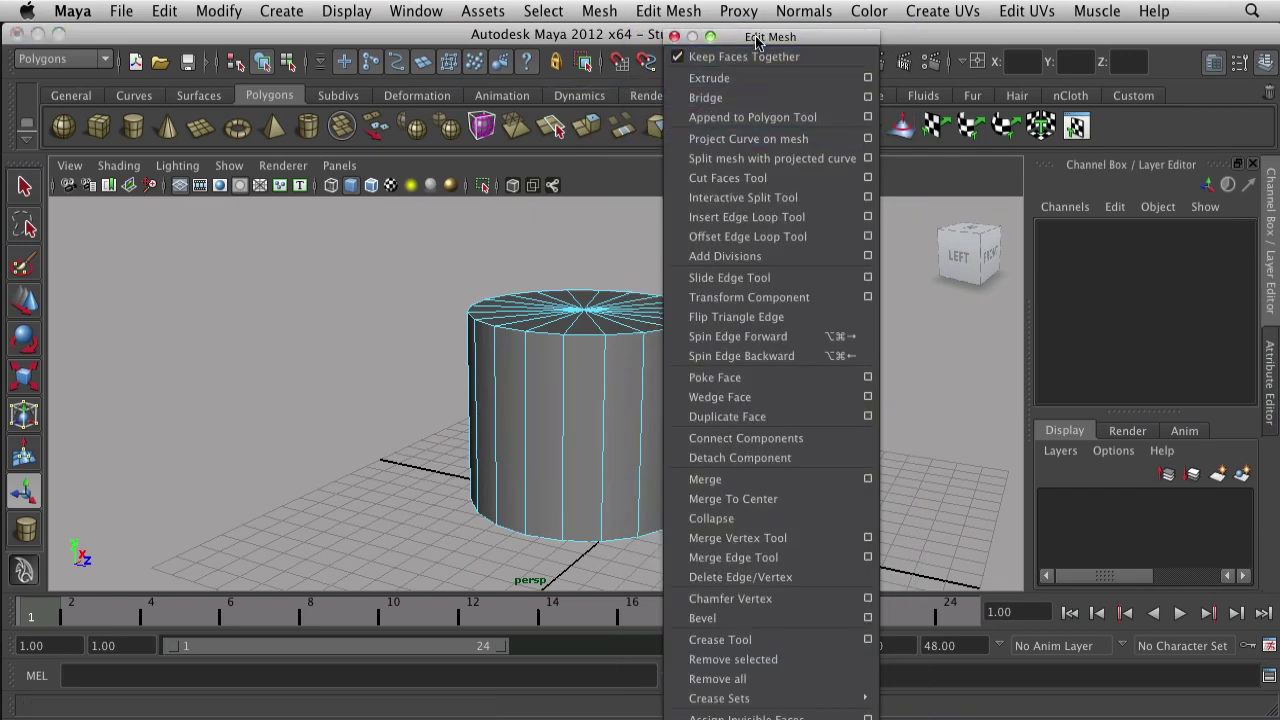
left_click_drag(758, 36, 903, 84)
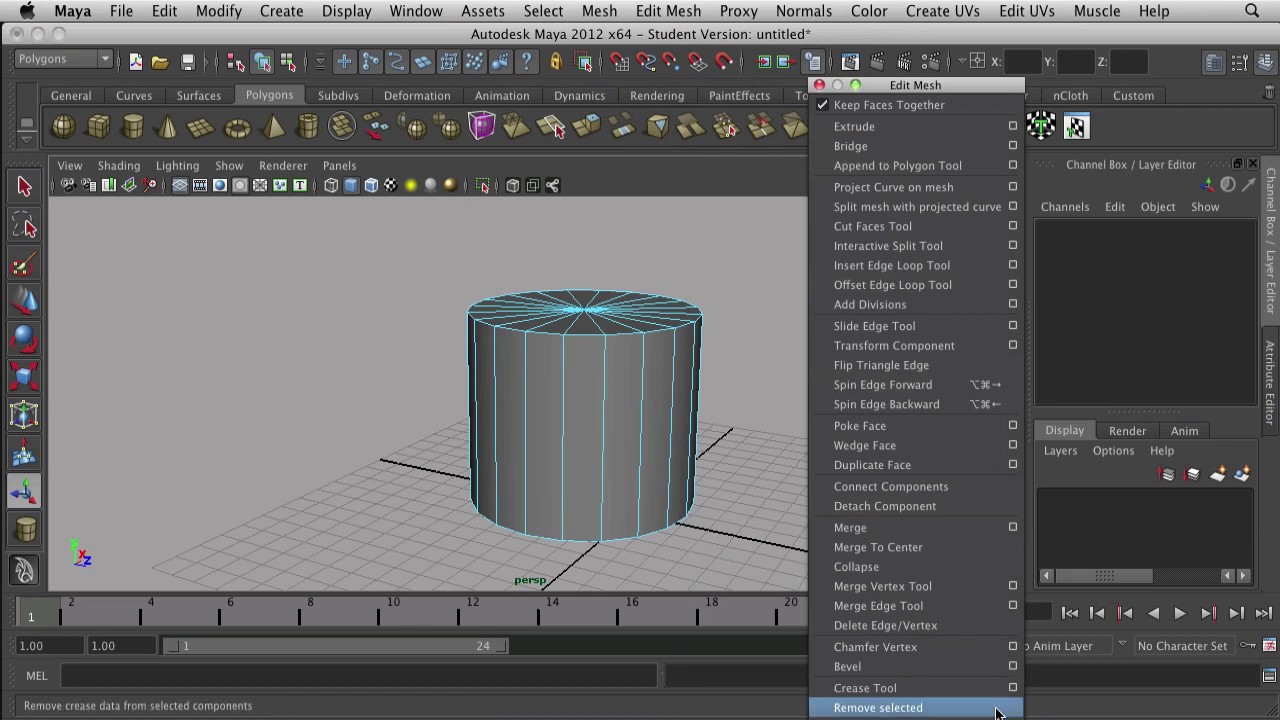
Step: Insert two horizontal edge loops around the cylinder, one near its base and one slightly above mid-height
left_click(894, 271)
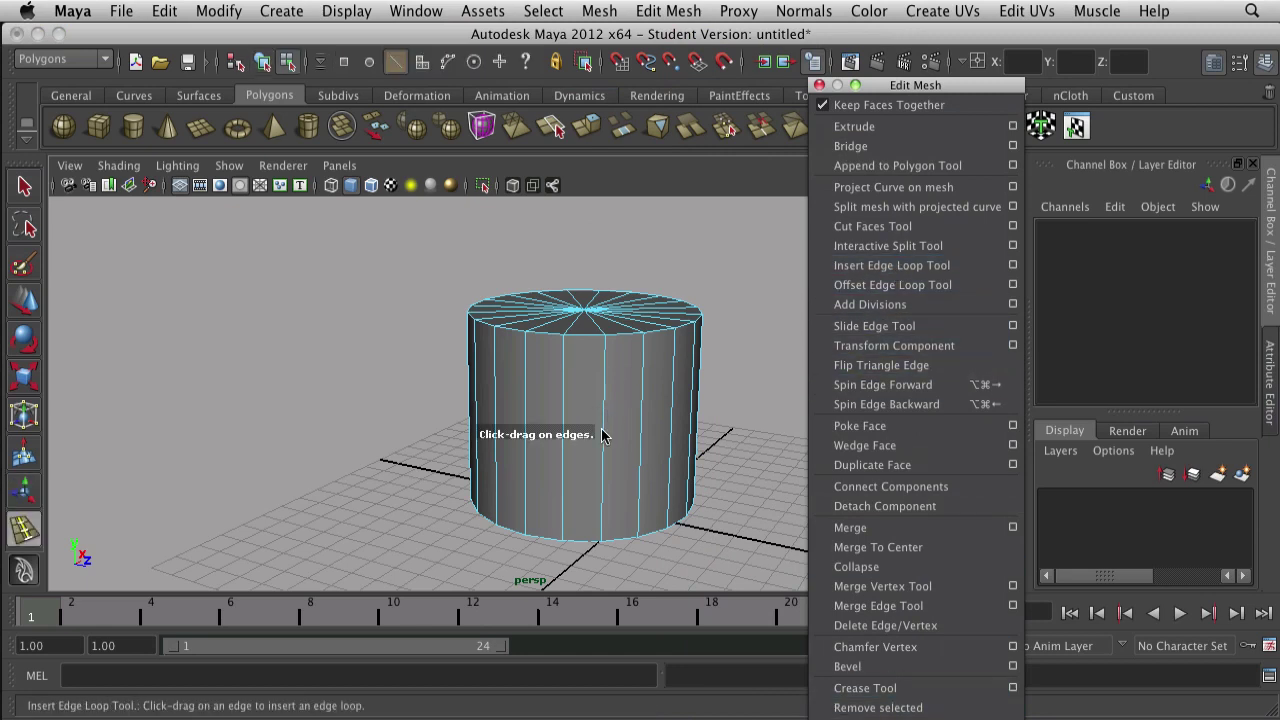
left_click_drag(601, 434, 632, 512)
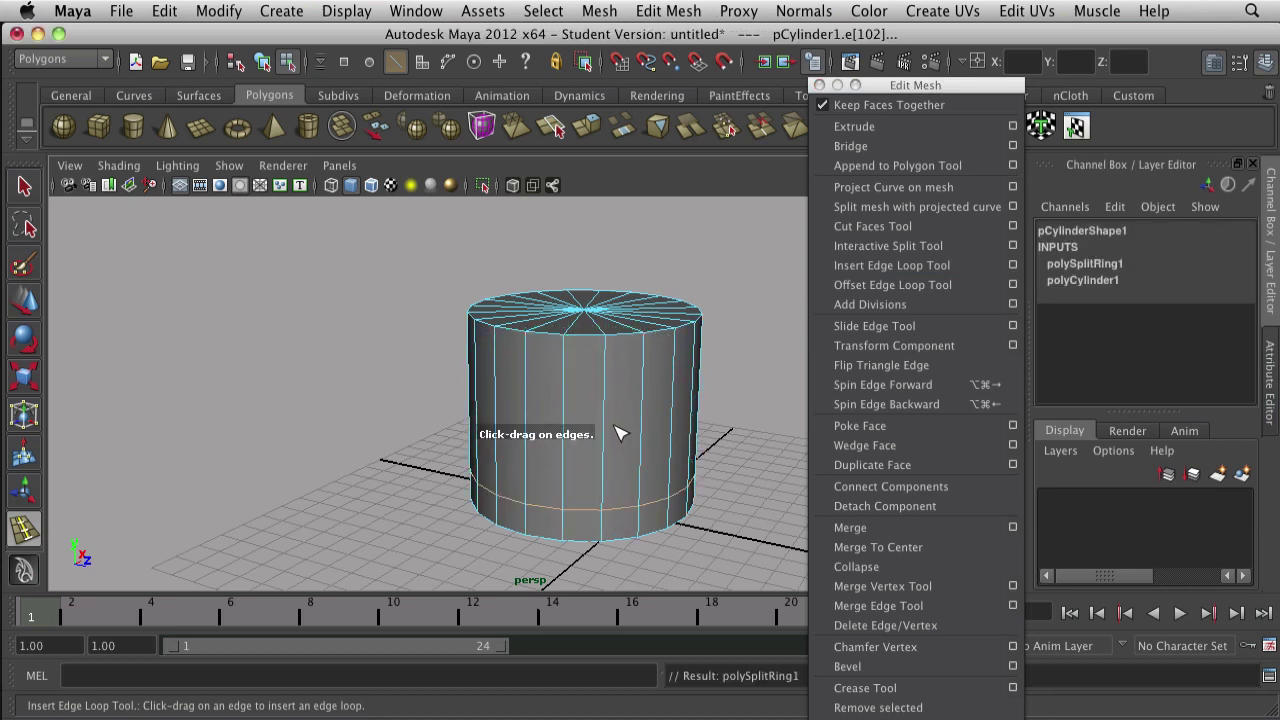
left_click_drag(608, 400, 606, 408)
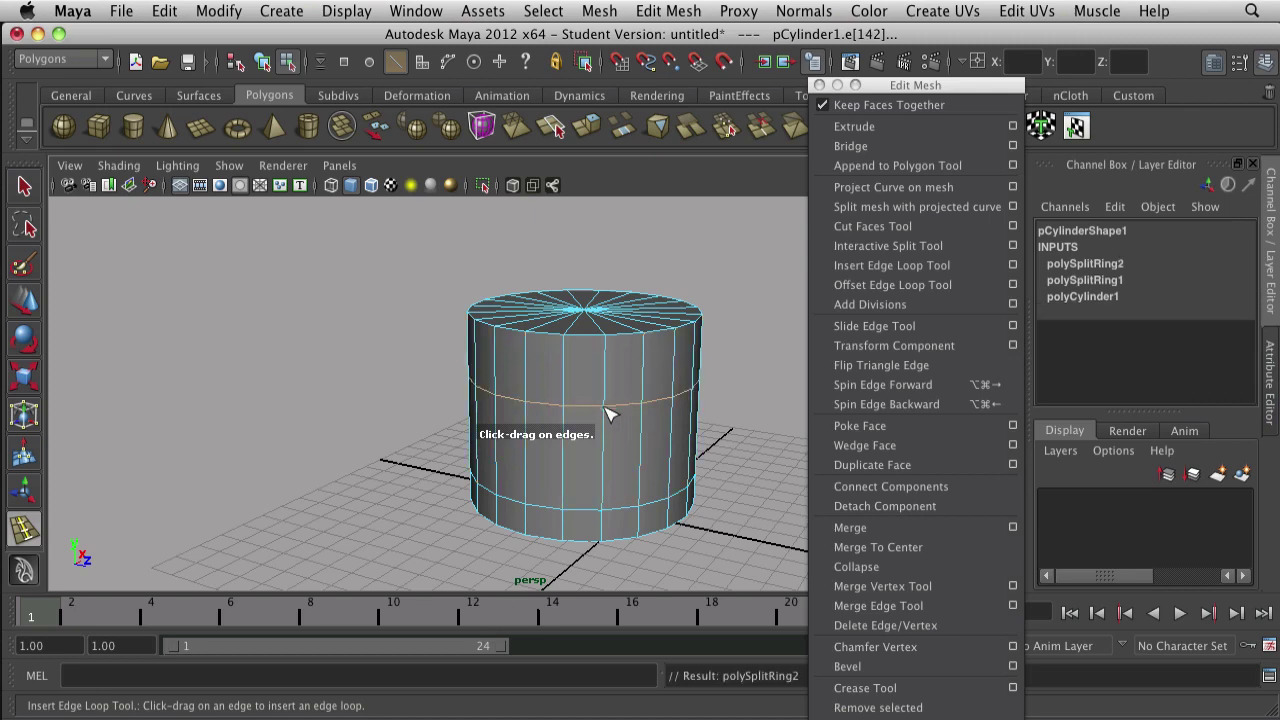
Step: Insert a vertical edge loop between two existing vertical edges on the cylinder's side
left_click_drag(718, 428, 432, 447, "alt")
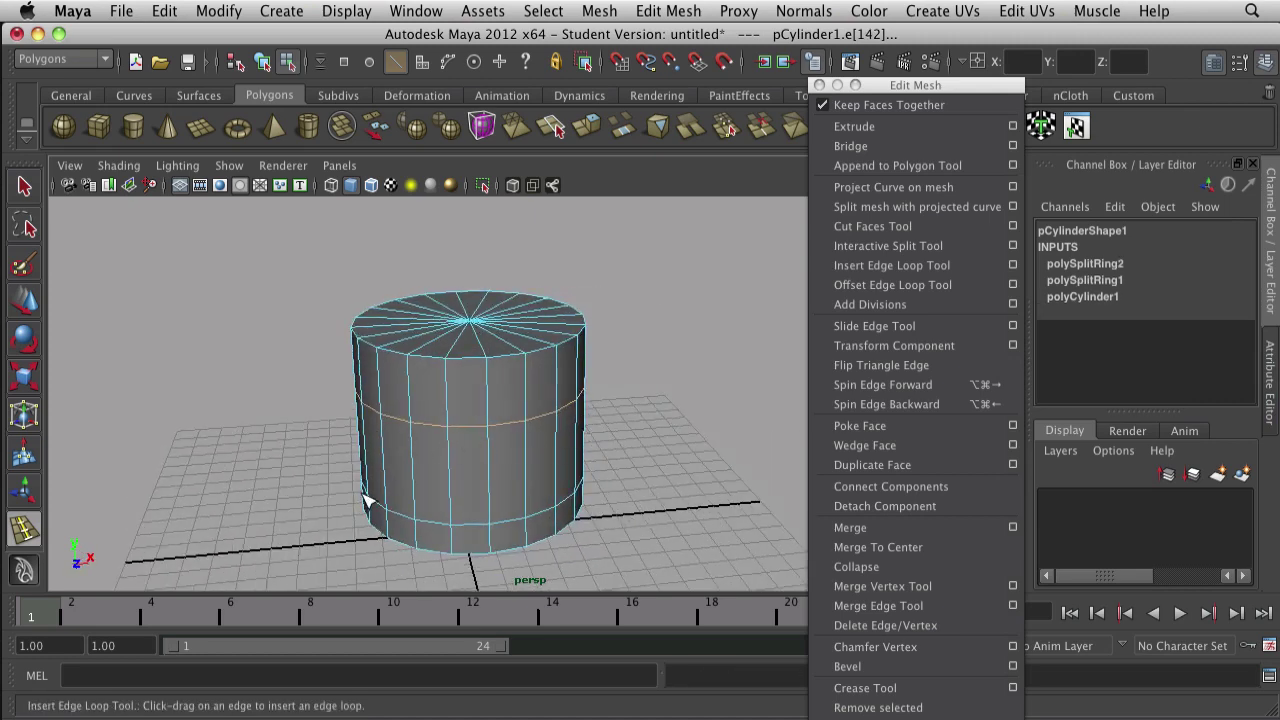
left_click_drag(365, 500, 661, 436, "alt")
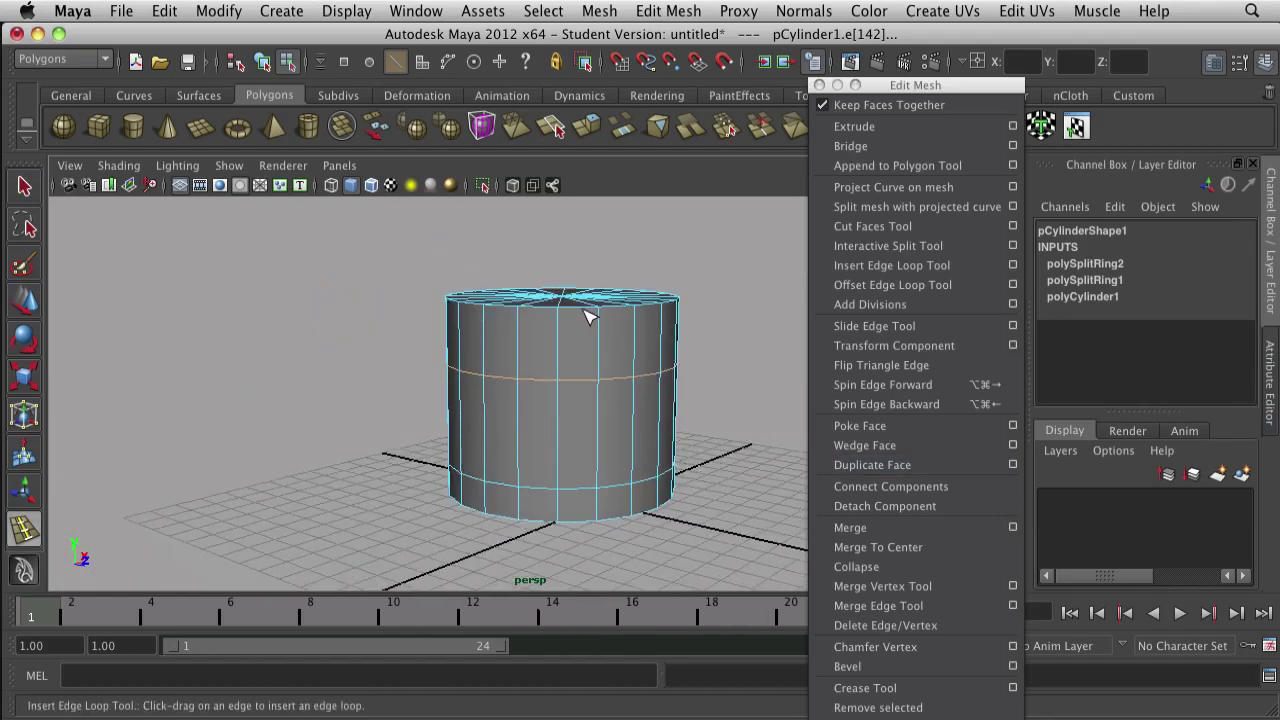
left_click_drag(588, 316, 515, 428, "alt")
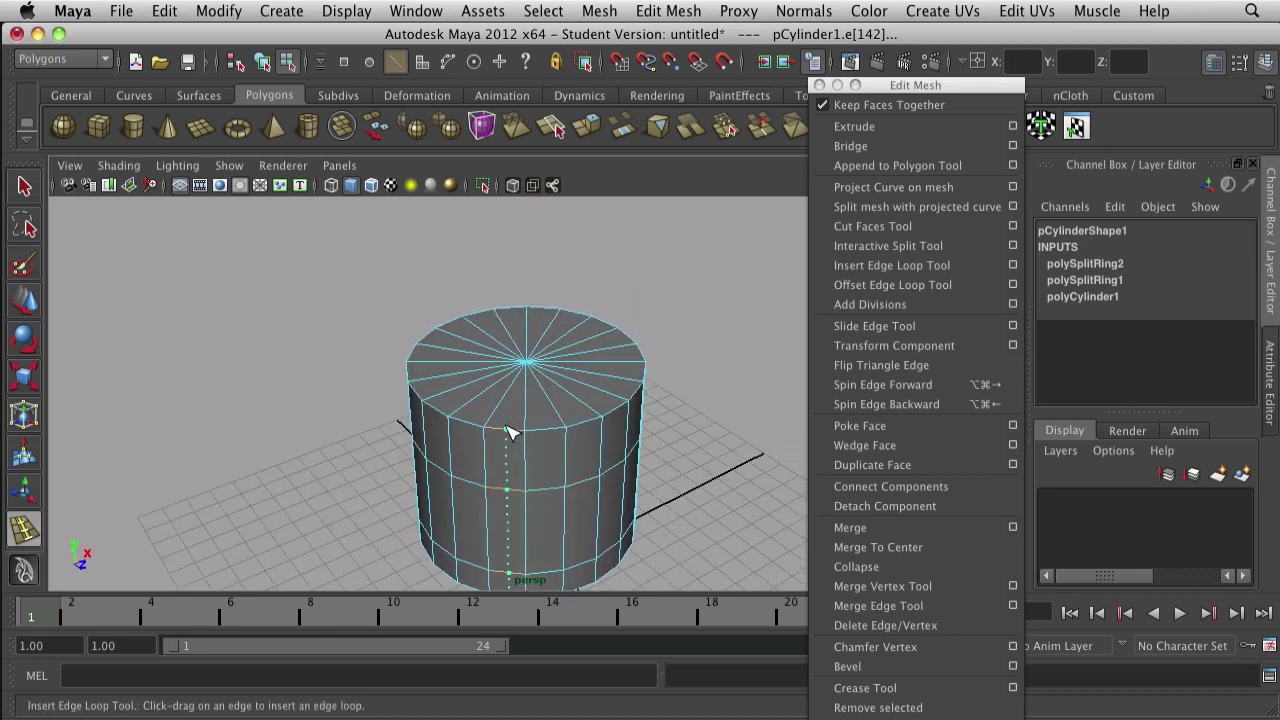
left_click(507, 432)
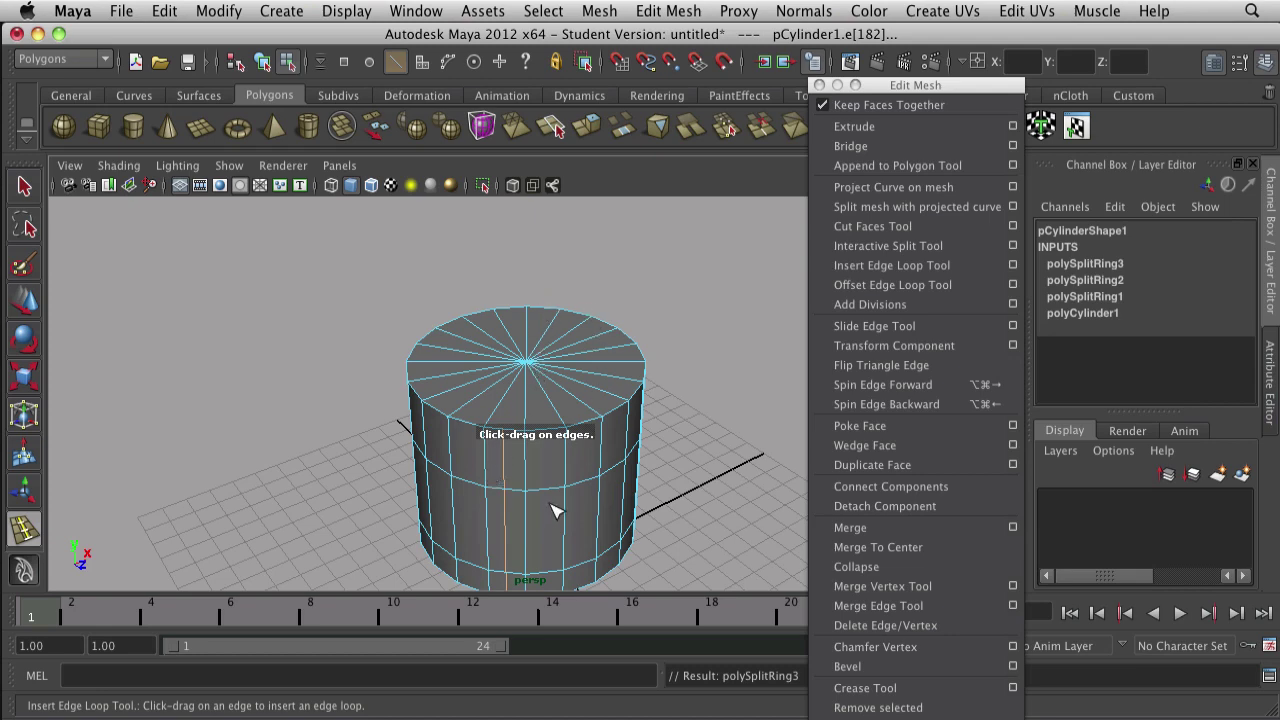
left_click_drag(556, 511, 469, 507, "alt")
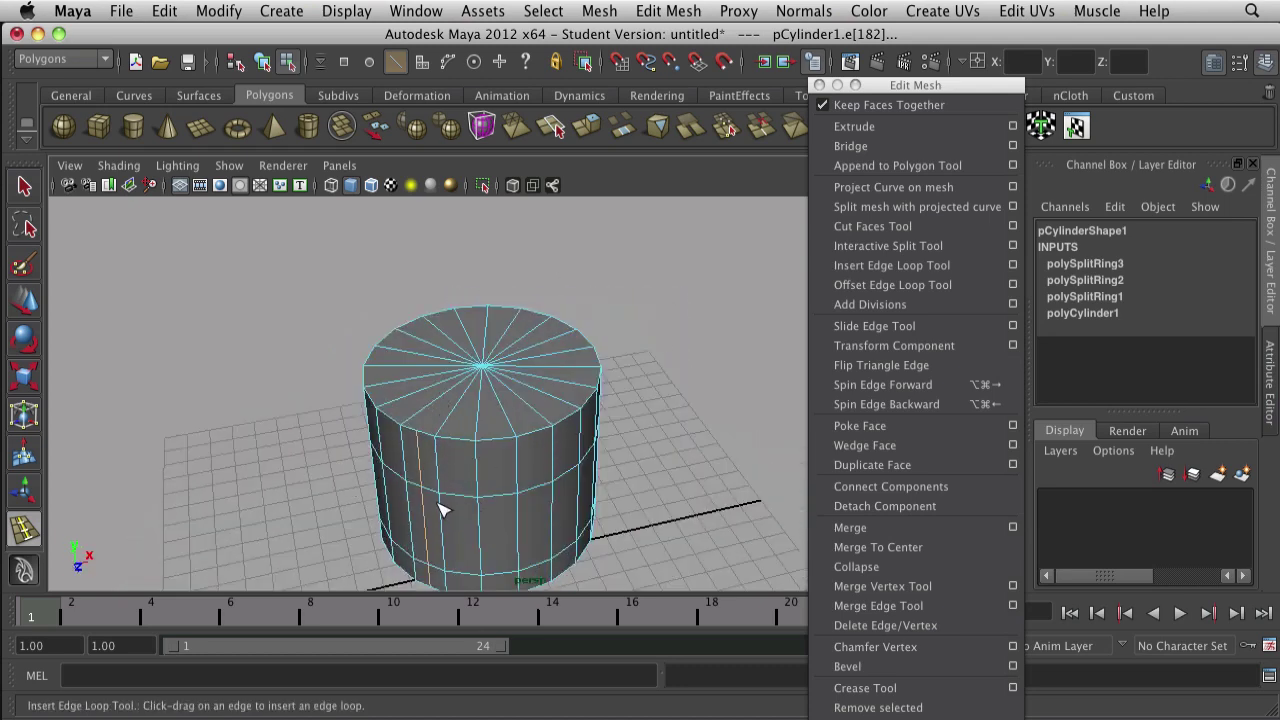
Step: Move the new vertical edges slightly outward from the cylinder's side with the Move tool, then deselect them
key("w")
scroll(447, 478, "up", 4)
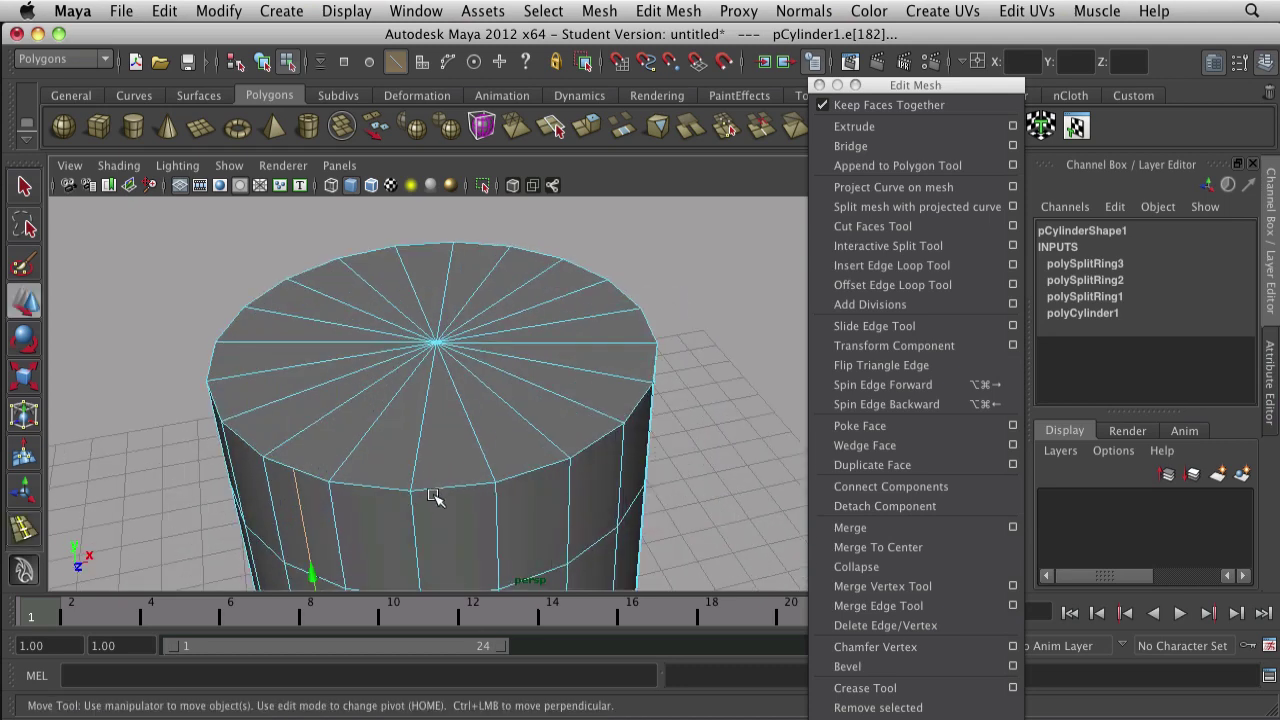
scroll(434, 498, "down", 2)
left_click_drag(434, 498, 434, 566, "alt")
middle_click_drag(434, 566, 496, 330, "alt")
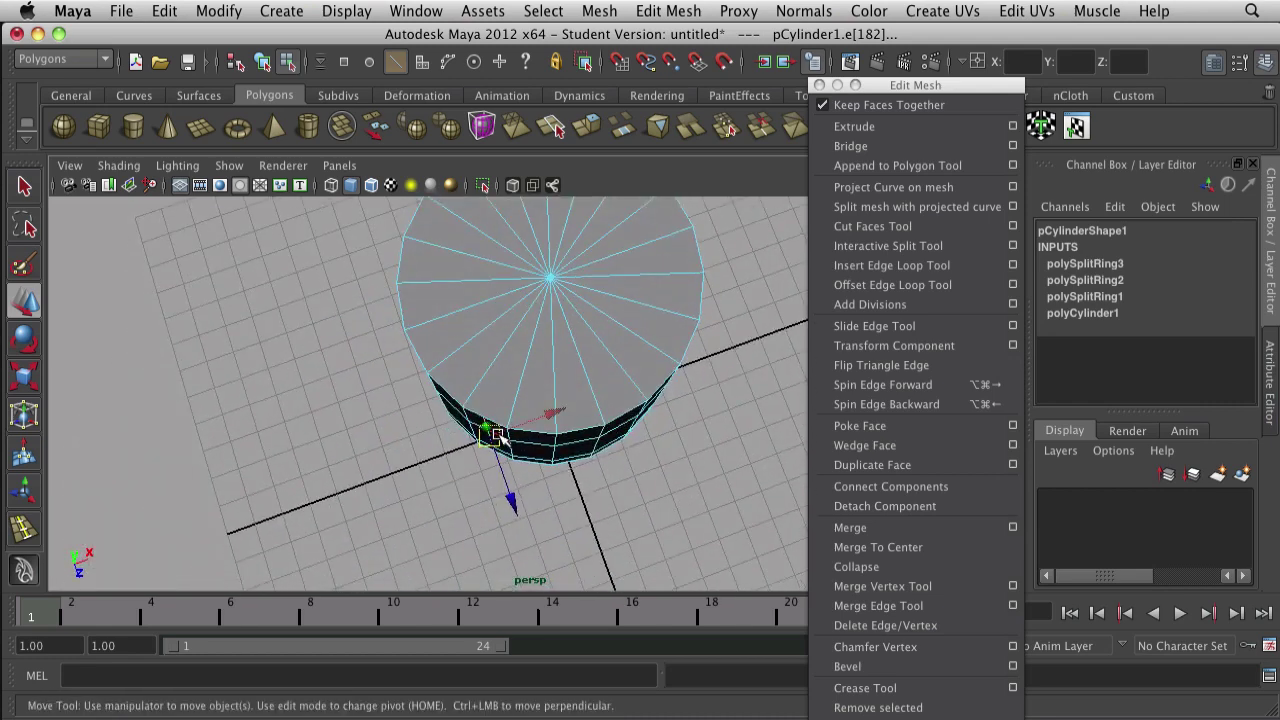
left_click_drag(499, 436, 490, 444)
left_click(502, 535)
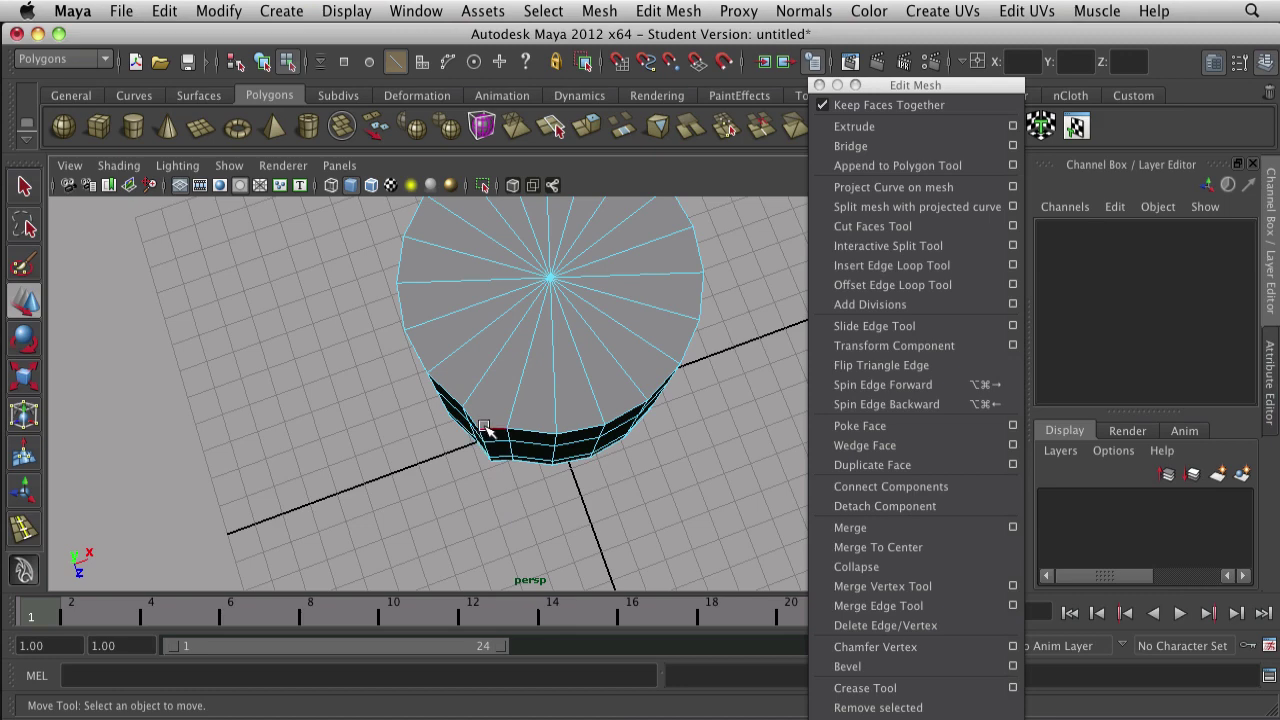
Step: Switch to face component mode and select the cap face adjoining the moved vertical edges to inspect it
right_click_drag(496, 403, 500, 450)
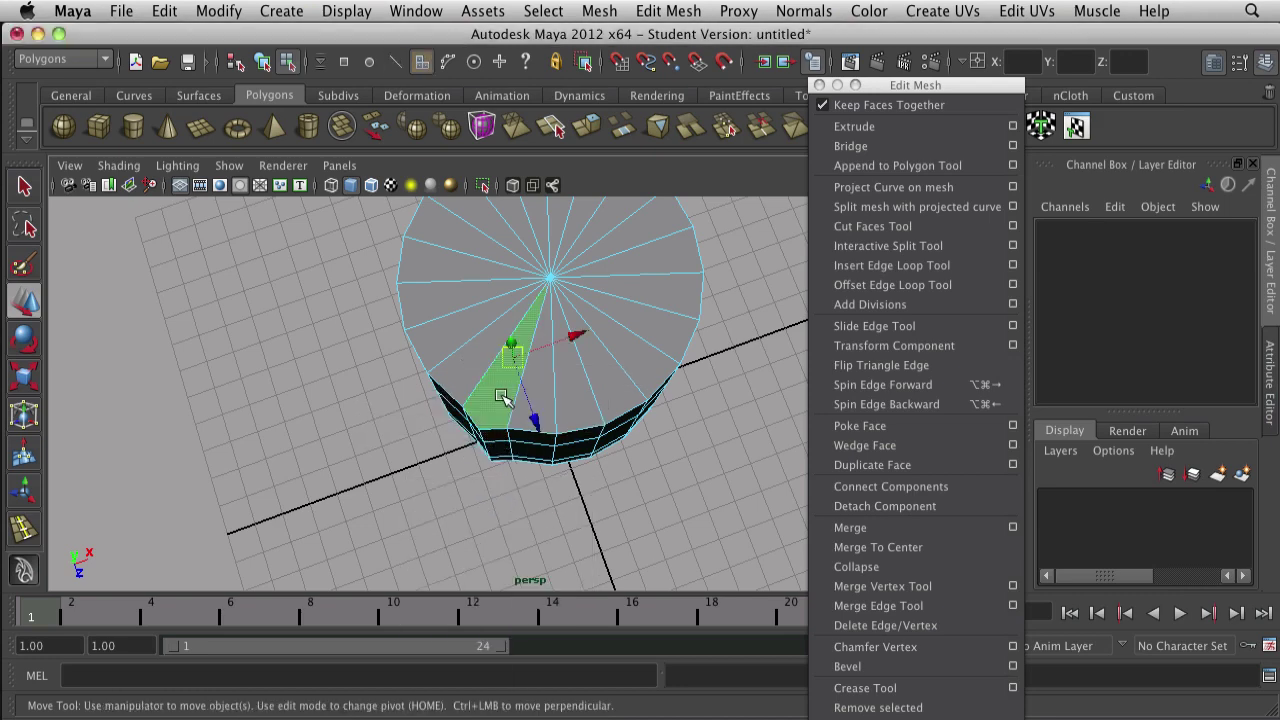
left_click(505, 395)
left_click_drag(517, 502, 663, 509, "alt")
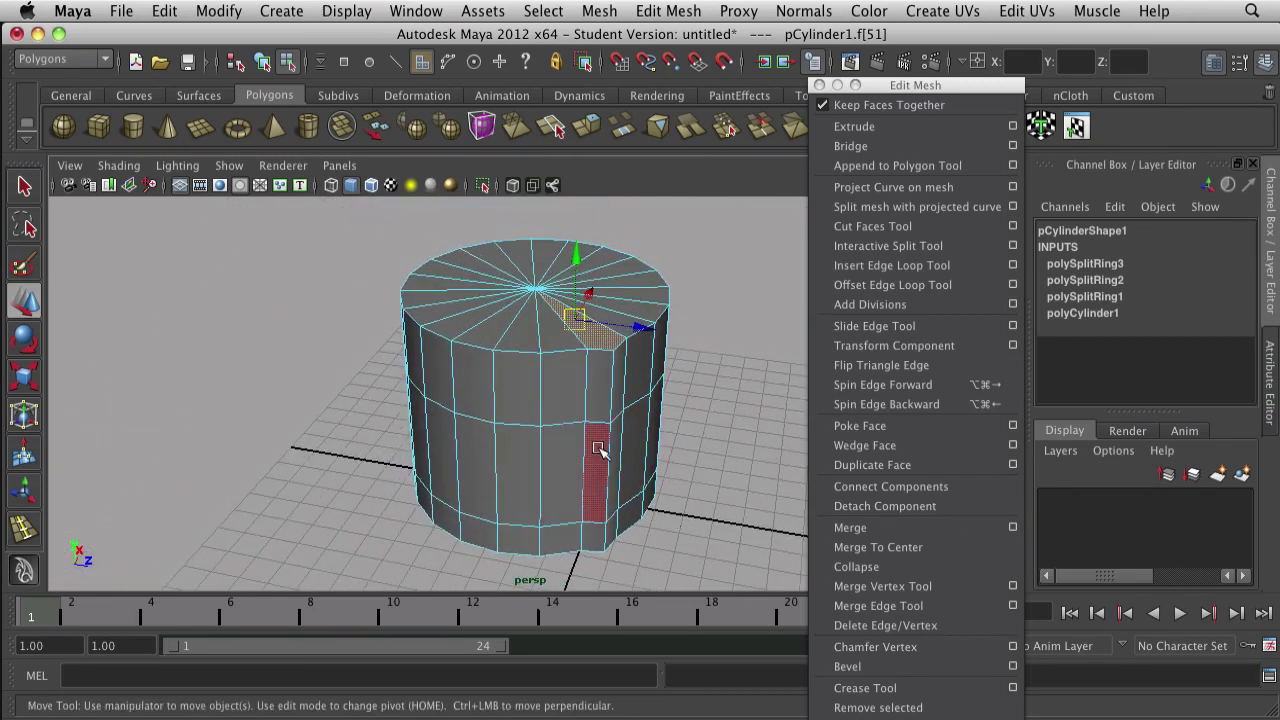
scroll(680, 463, "up", 2)
scroll(680, 463, "down", 2)
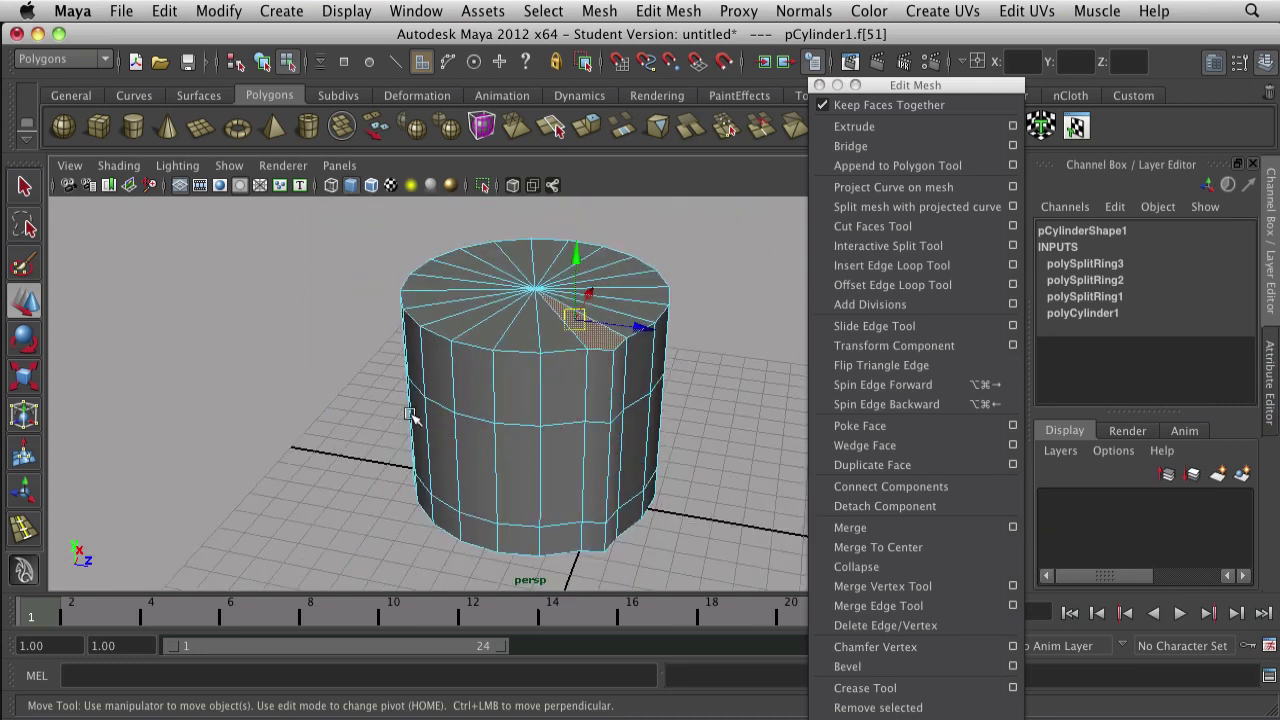
Step: Return to edge component mode, select the middle horizontal edge loop and move it slightly upward
right_click_drag(536, 386, 525, 342)
left_click(303, 362)
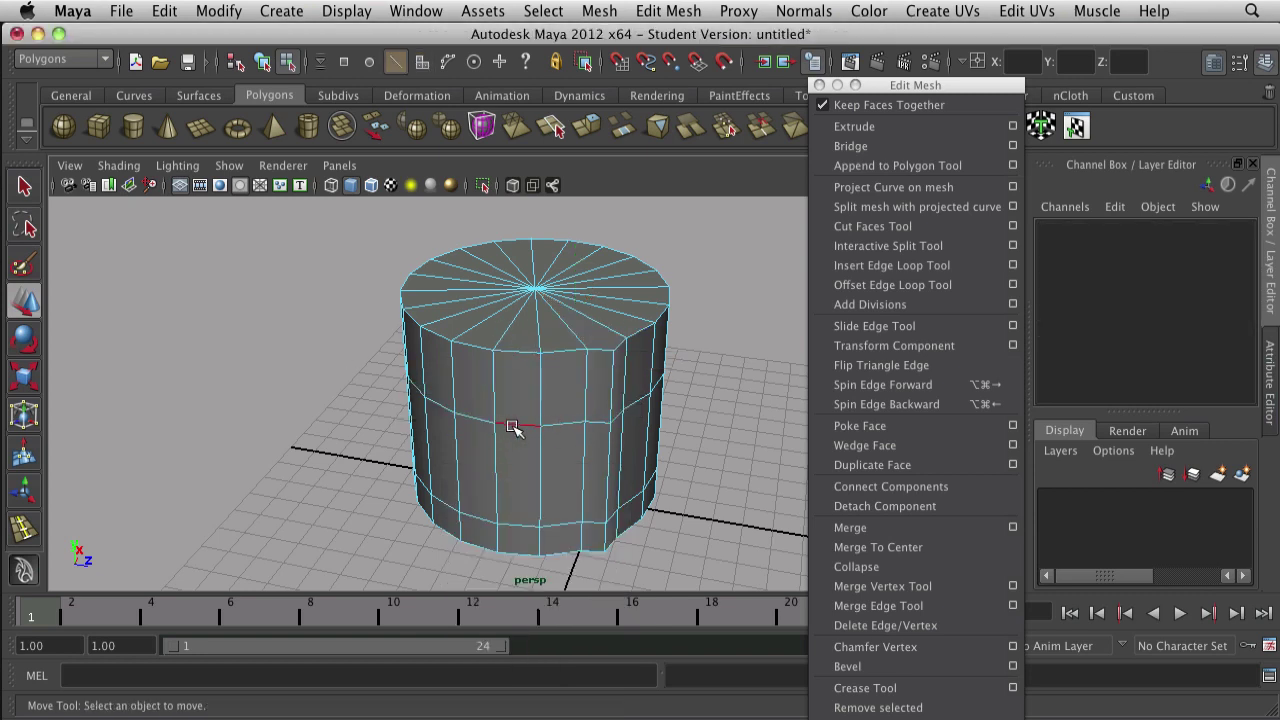
left_click_drag(694, 370, 86, 410, "alt")
left_click_drag(234, 407, 86, 408, "alt")
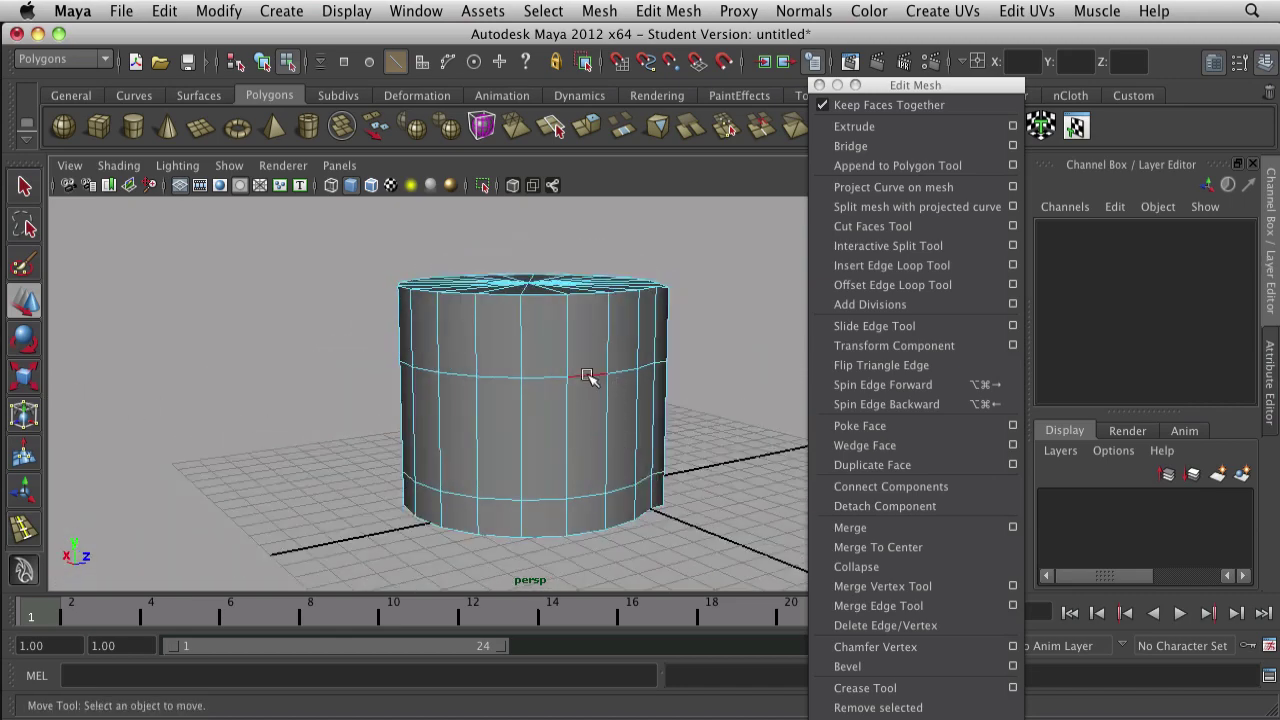
double_click(535, 376)
left_click_drag(297, 383, 240, 409, "alt")
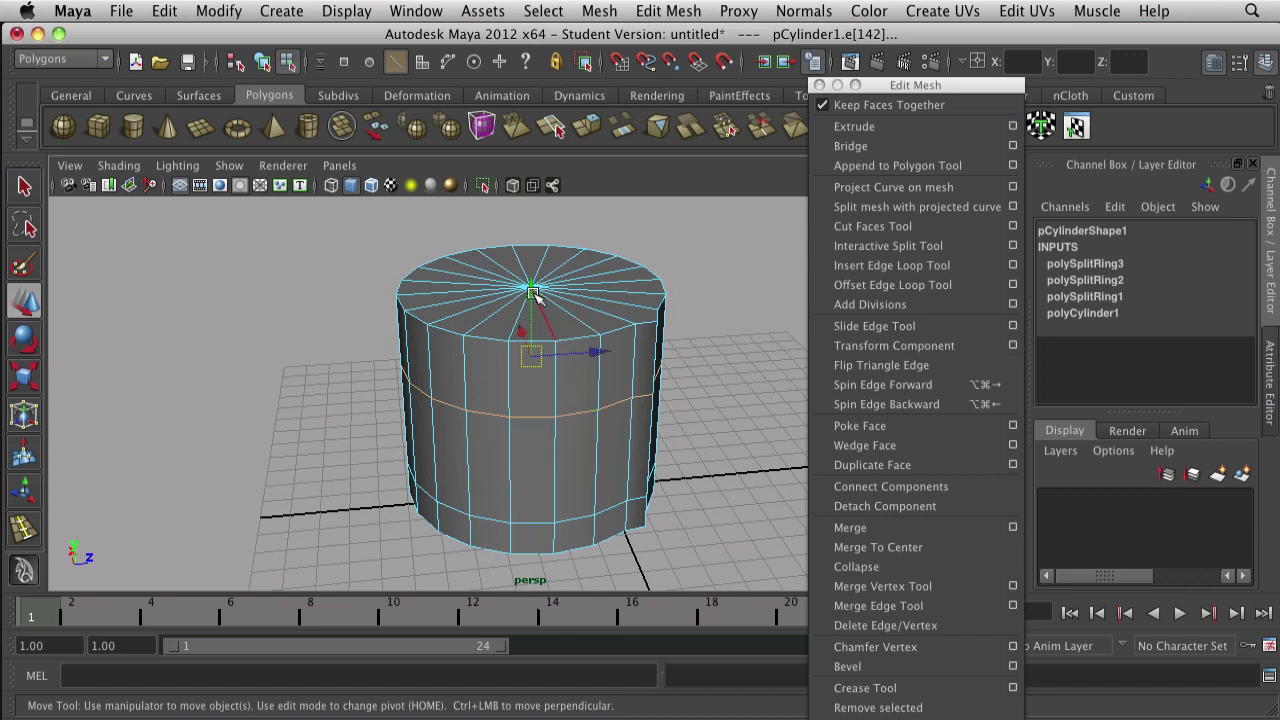
left_click_drag(535, 296, 513, 469)
Step: Select the lower horizontal edge loop, try selecting the vertical edge lines on the side, then clear the selection
double_click(541, 527)
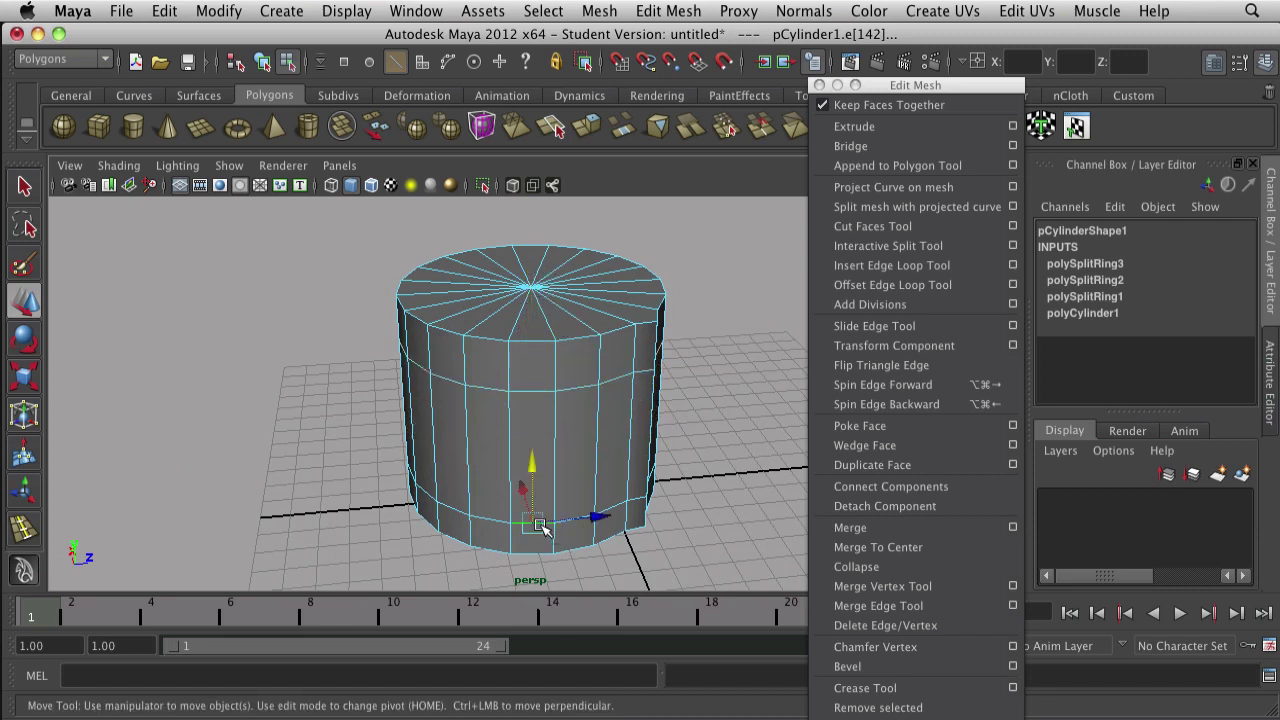
double_click(510, 408)
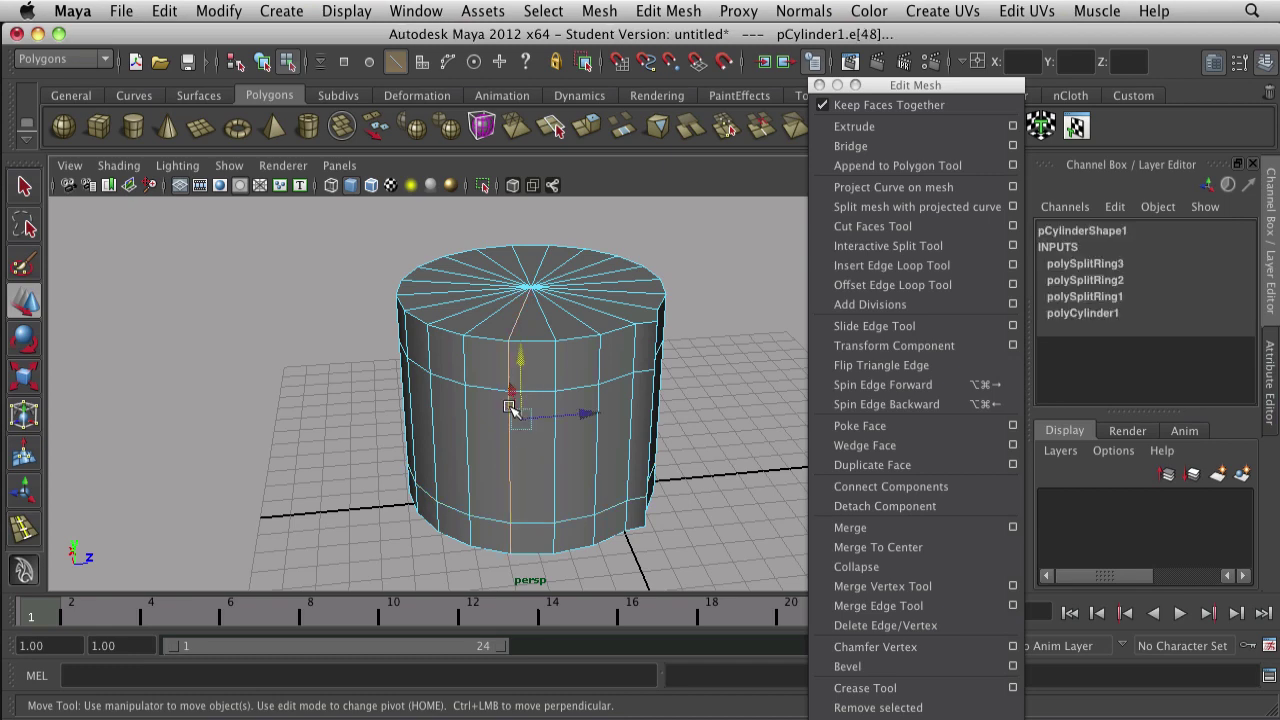
left_click_drag(520, 527, 457, 526, "alt")
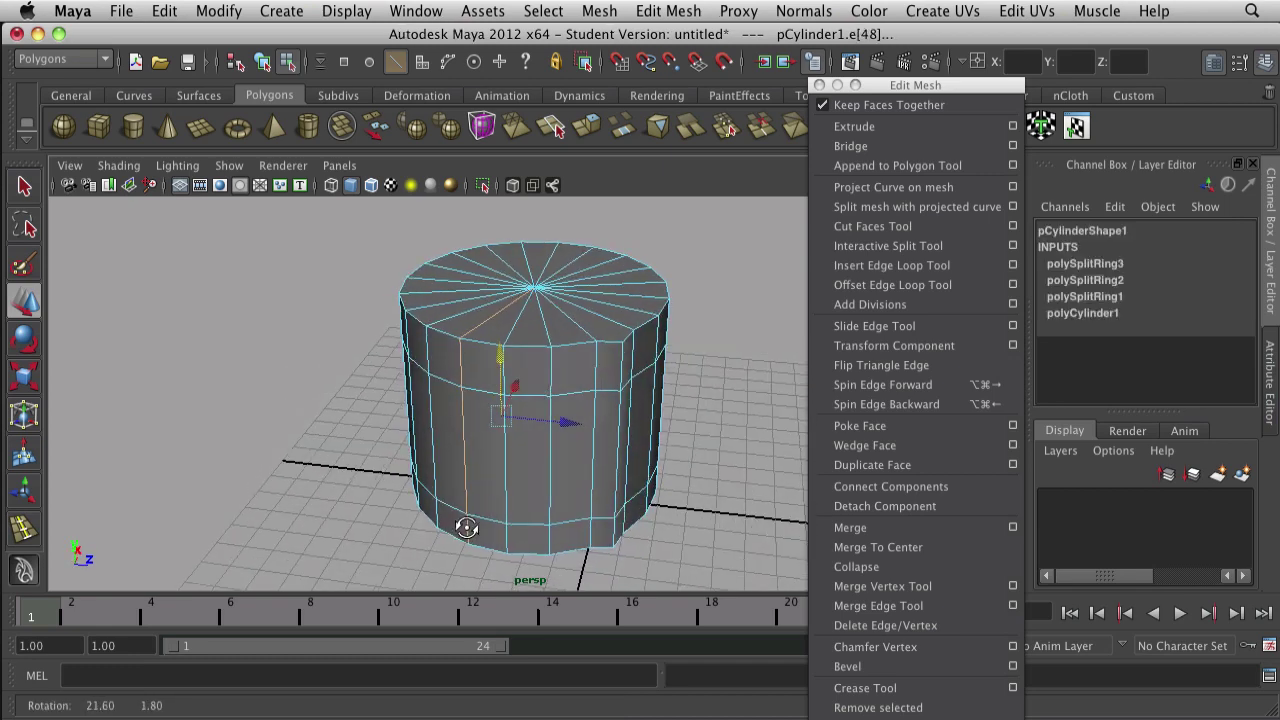
left_click(509, 463)
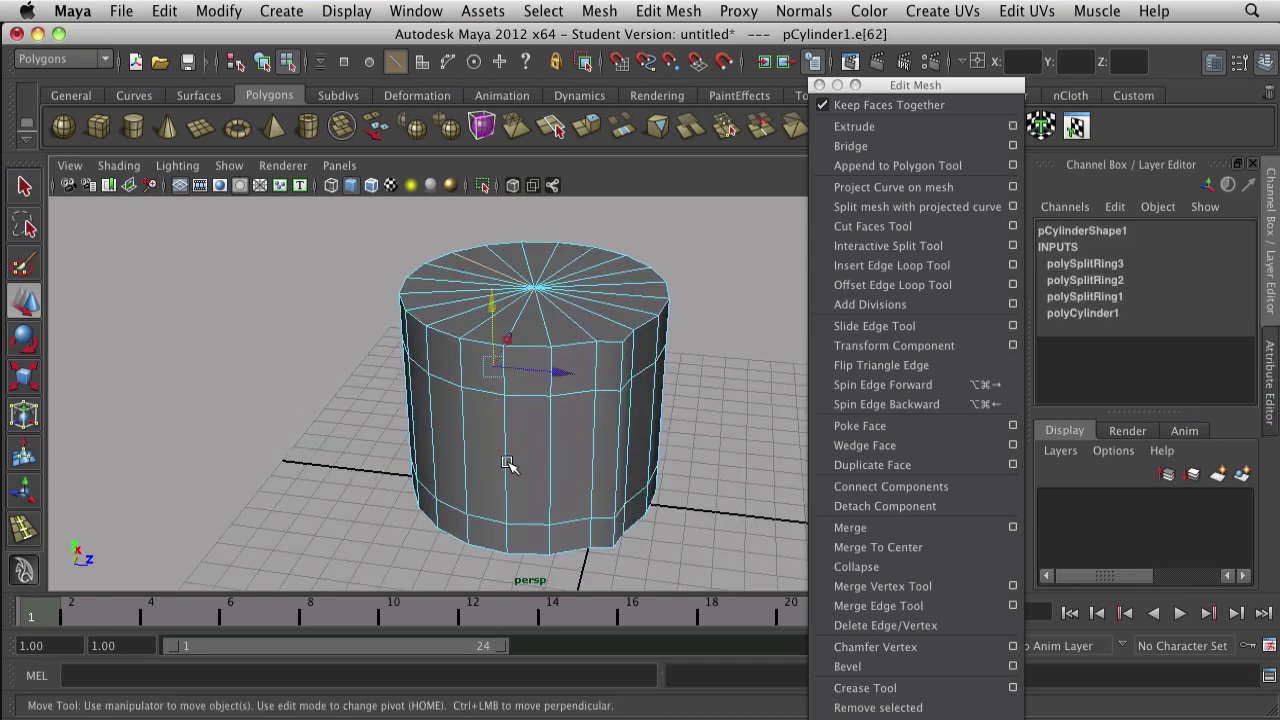
left_click(507, 463)
left_click(291, 474)
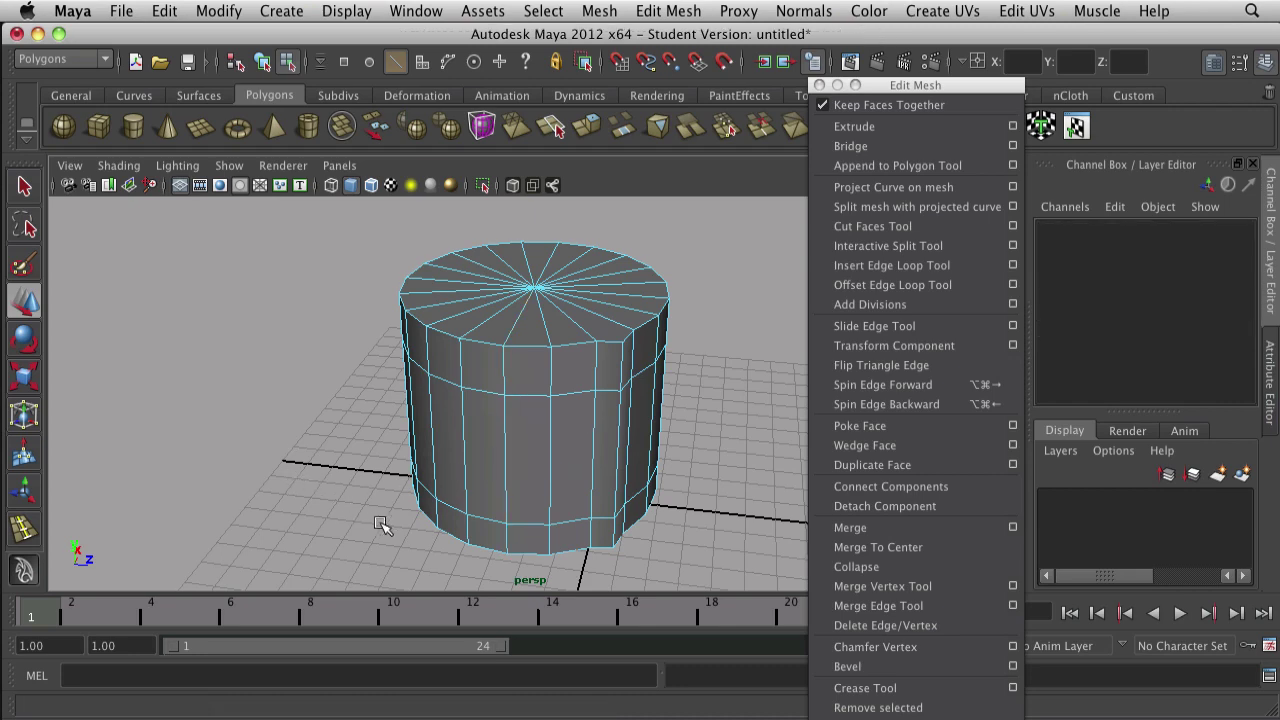
Step: In face component mode, select all of the cylinder's faces at once, then clear the selection
left_click_drag(380, 523, 442, 527, "alt")
right_click_drag(575, 422, 571, 468)
double_click(535, 441)
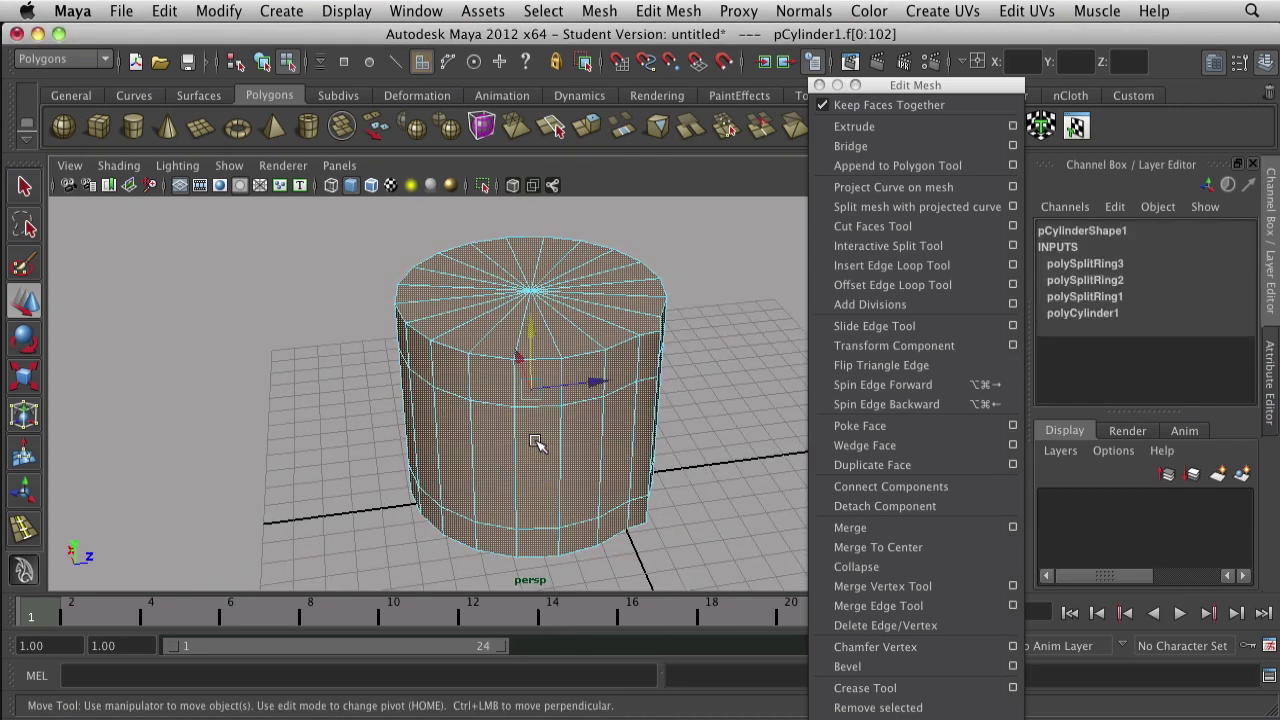
left_click(686, 443)
left_click_drag(691, 457, 562, 455, "alt")
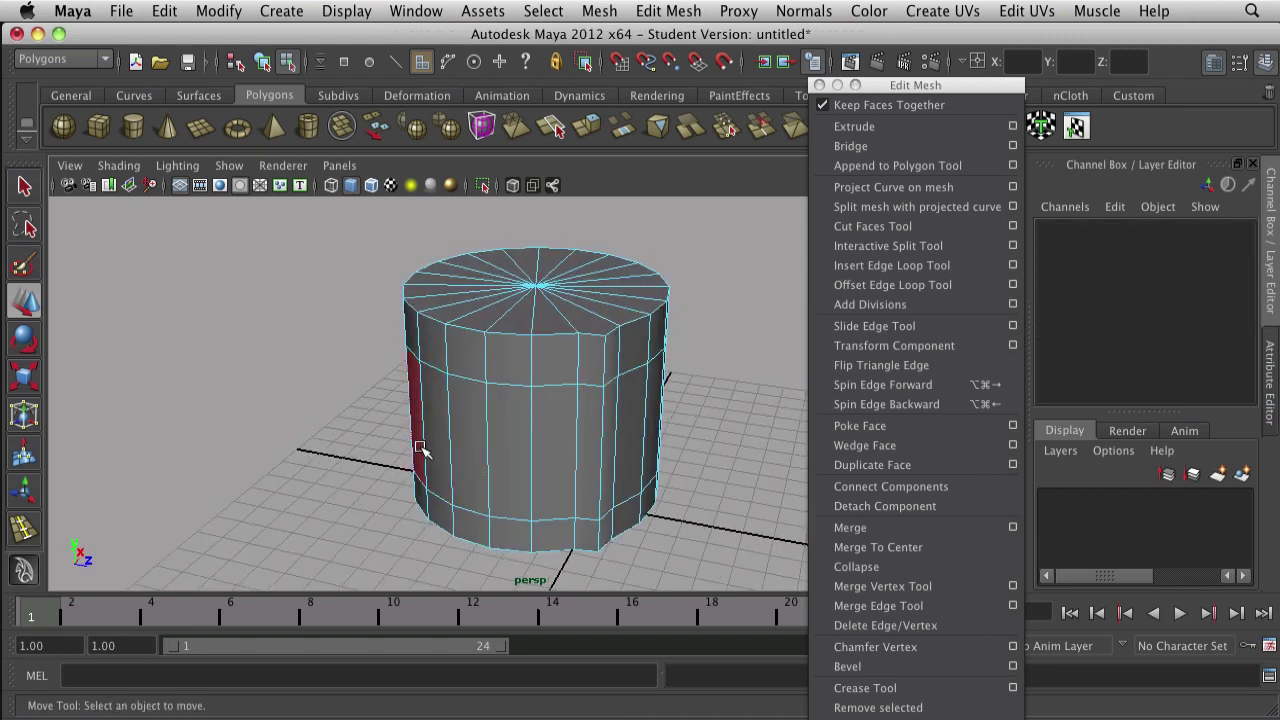
left_click_drag(627, 430, 414, 410, "alt")
left_click_drag(720, 420, 300, 440, "alt")
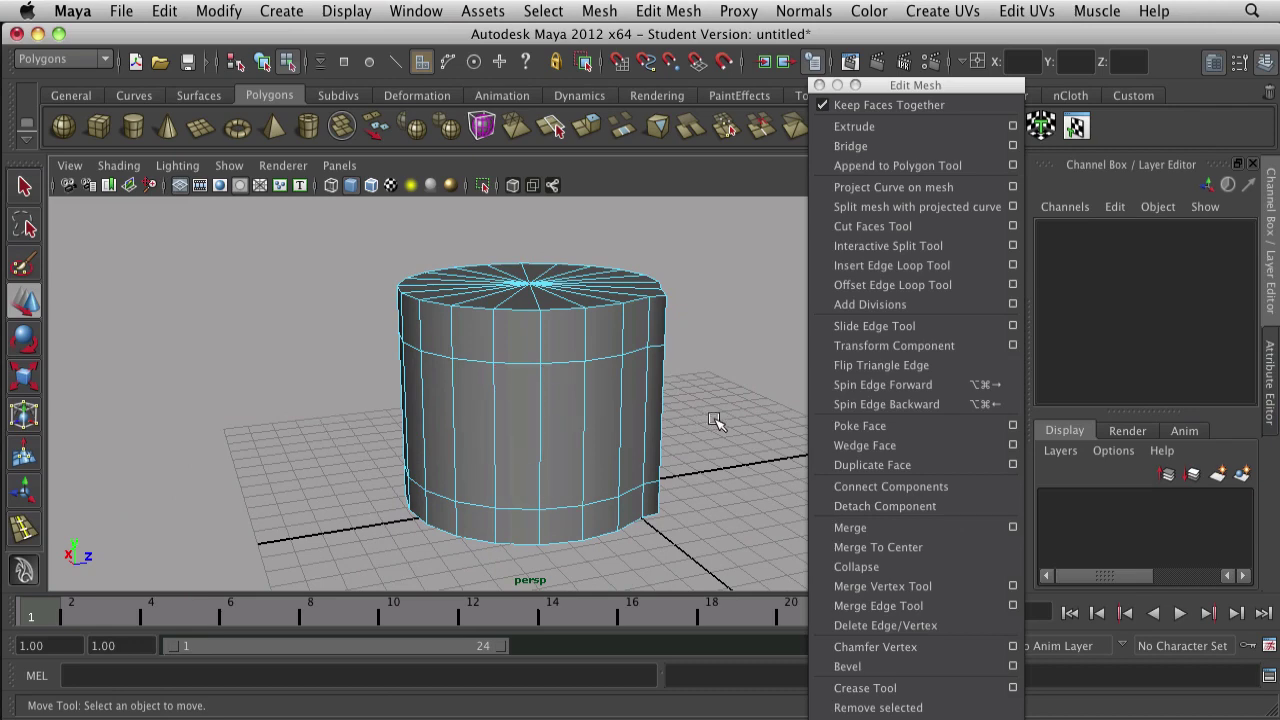
Step: Select two adjacent tall side faces between the horizontal loops and extend the selection along their face ring
left_click_drag(715, 420, 757, 430, "alt")
left_click_drag(475, 424, 668, 449)
left_click(754, 445)
left_click(489, 430)
left_click_drag(332, 458, 290, 476, "alt")
left_click(492, 457, "shift")
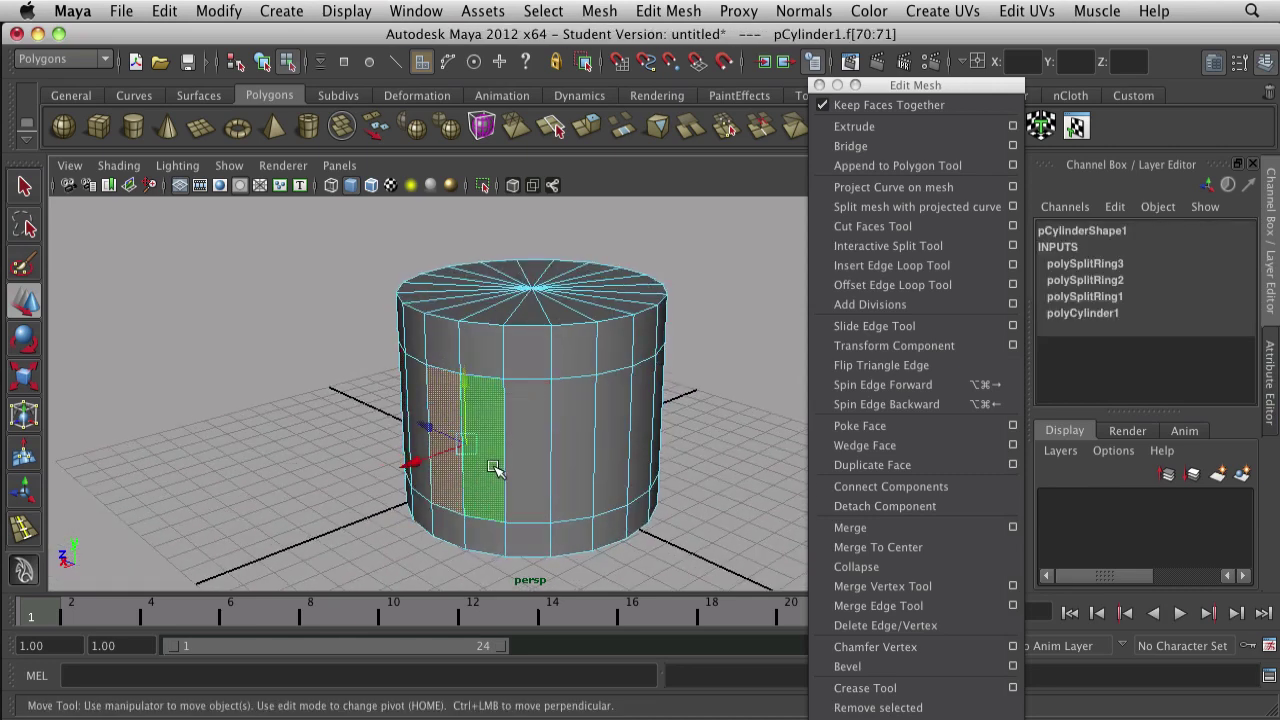
double_click(498, 468, "shift")
Step: Clear the face selection and switch the cylinder through vertex mode back to edge component mode
left_click_drag(754, 482, 591, 461, "alt")
right_click_drag(628, 403, 629, 430)
left_click(738, 395)
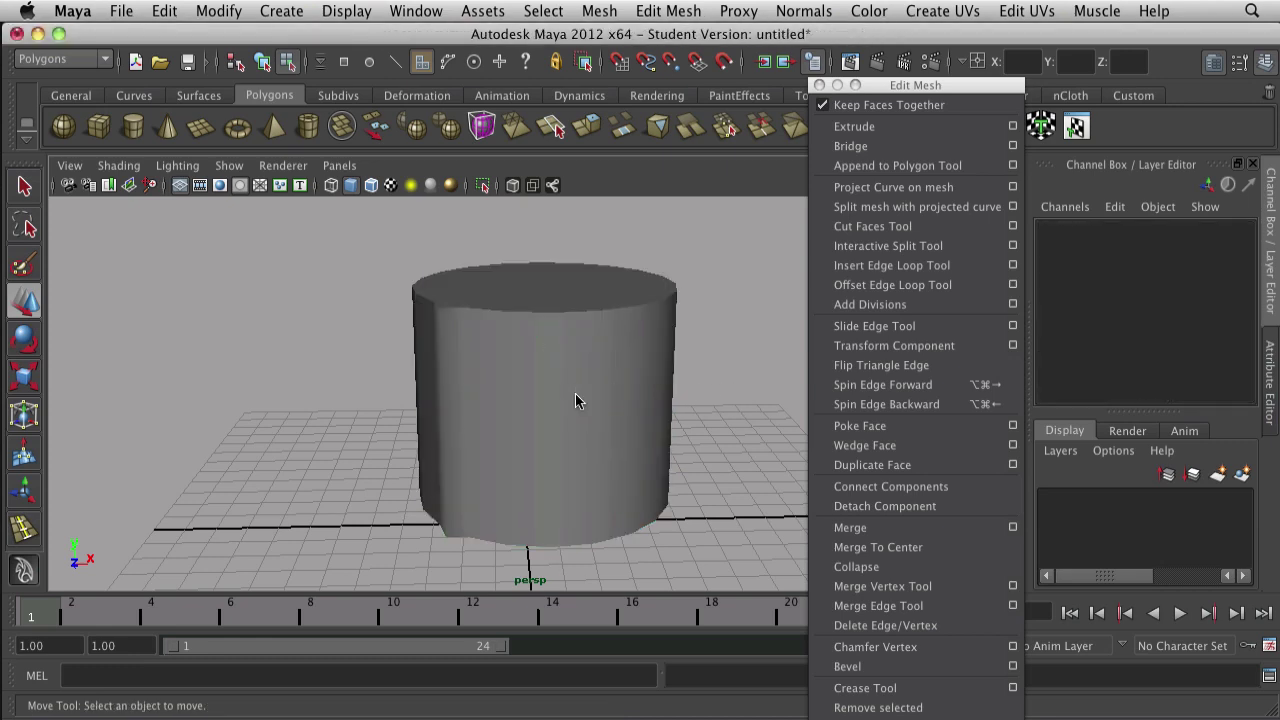
right_click_drag(577, 397, 500, 405)
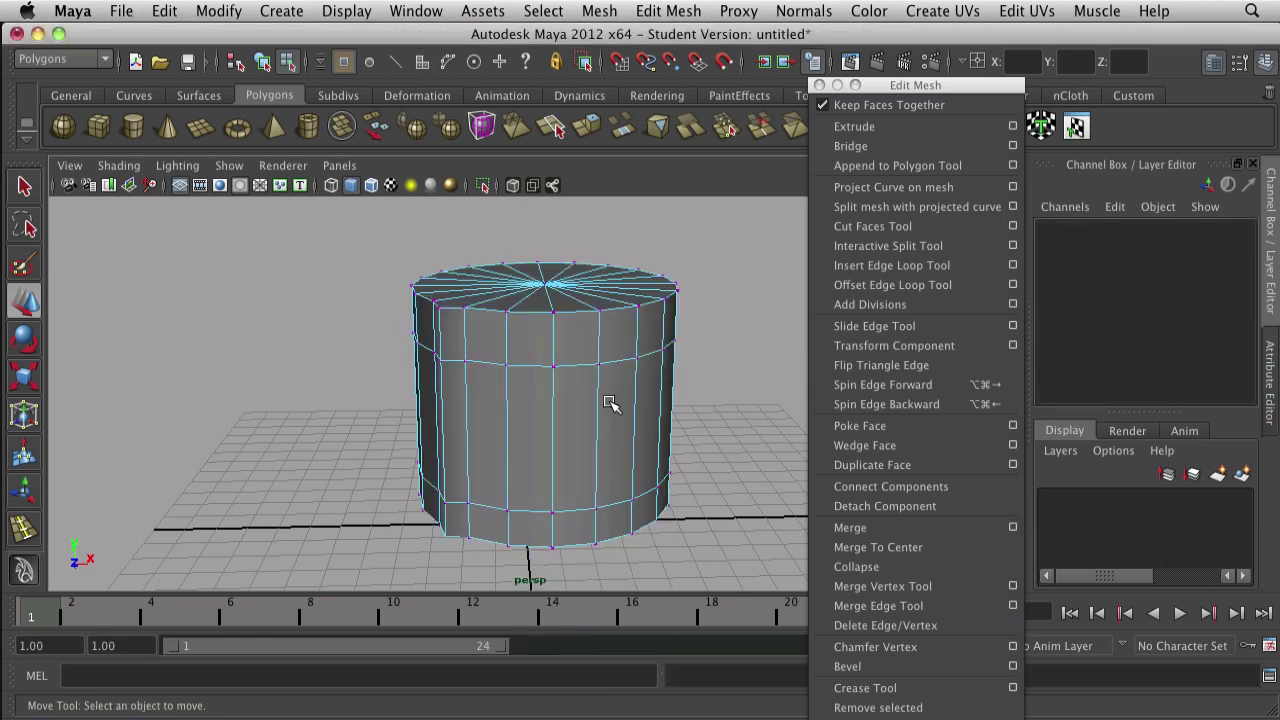
right_click_drag(573, 398, 577, 360)
left_click_drag(594, 427, 574, 349, "alt")
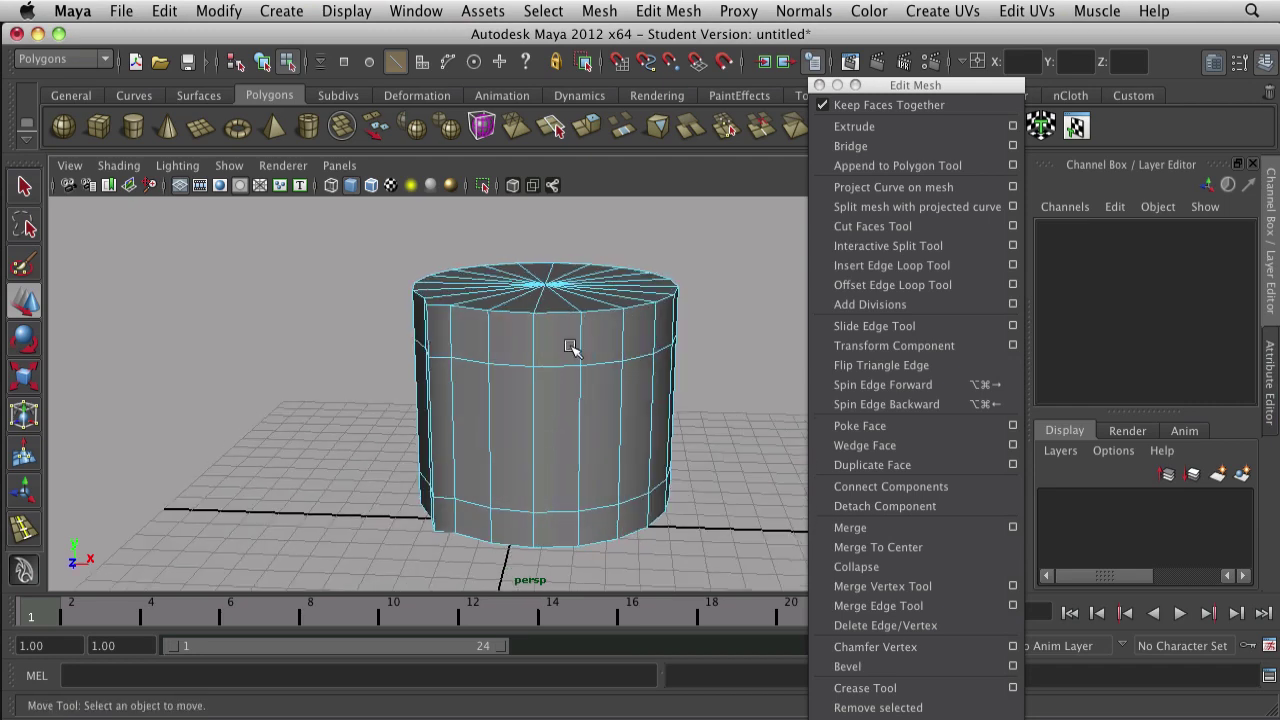
Step: Cut a zigzag outline across the side faces between the two horizontal loops with the Interactive Split Tool
left_click(922, 252)
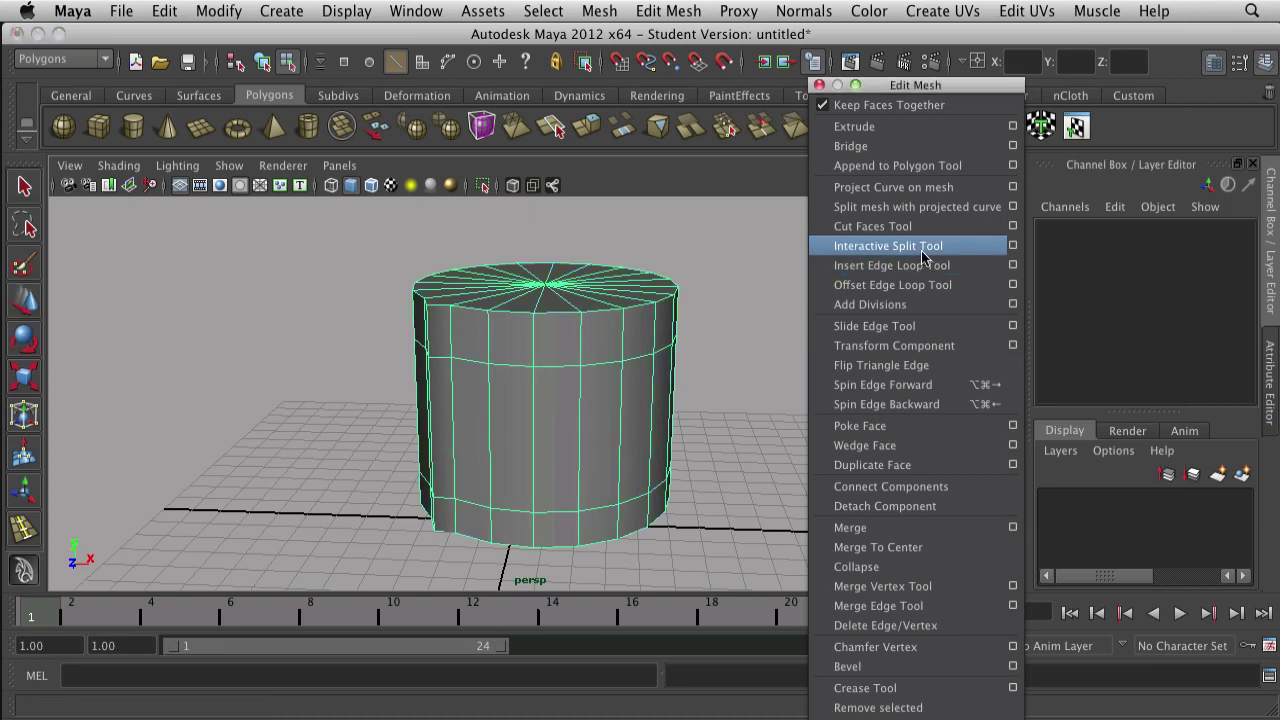
right_click_drag(631, 374, 620, 426, "alt")
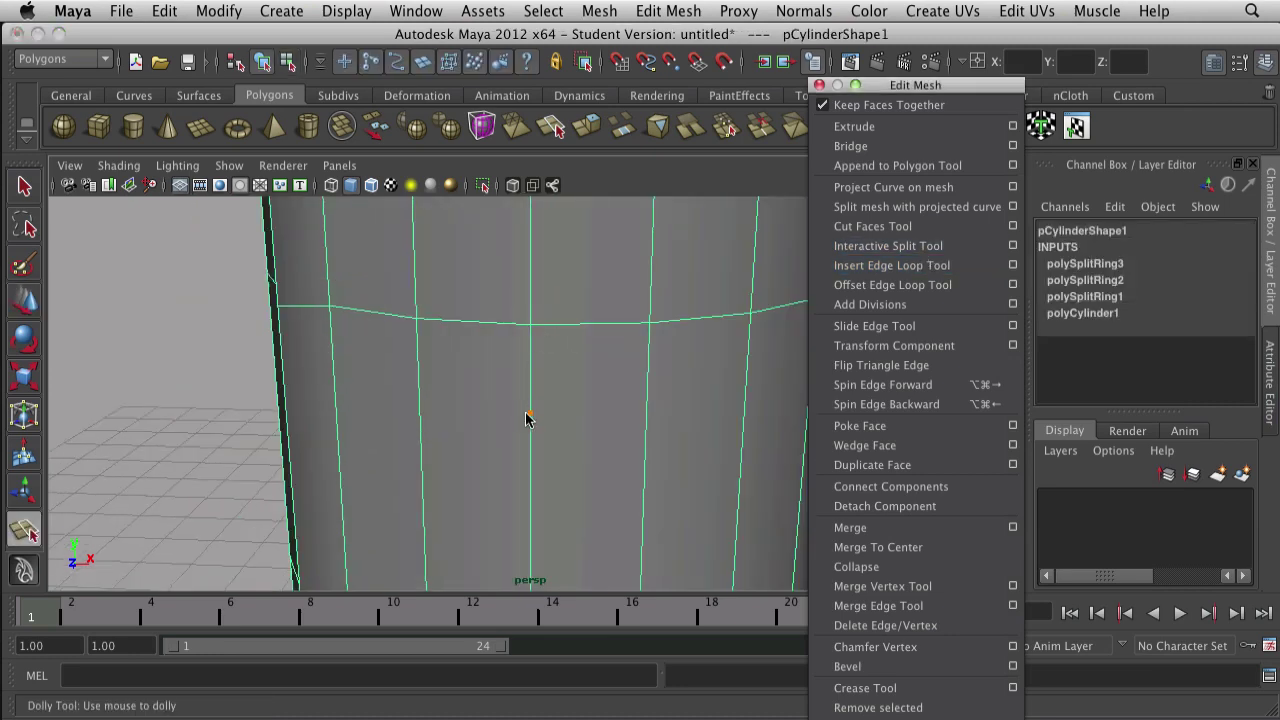
scroll(530, 418, "down", 5)
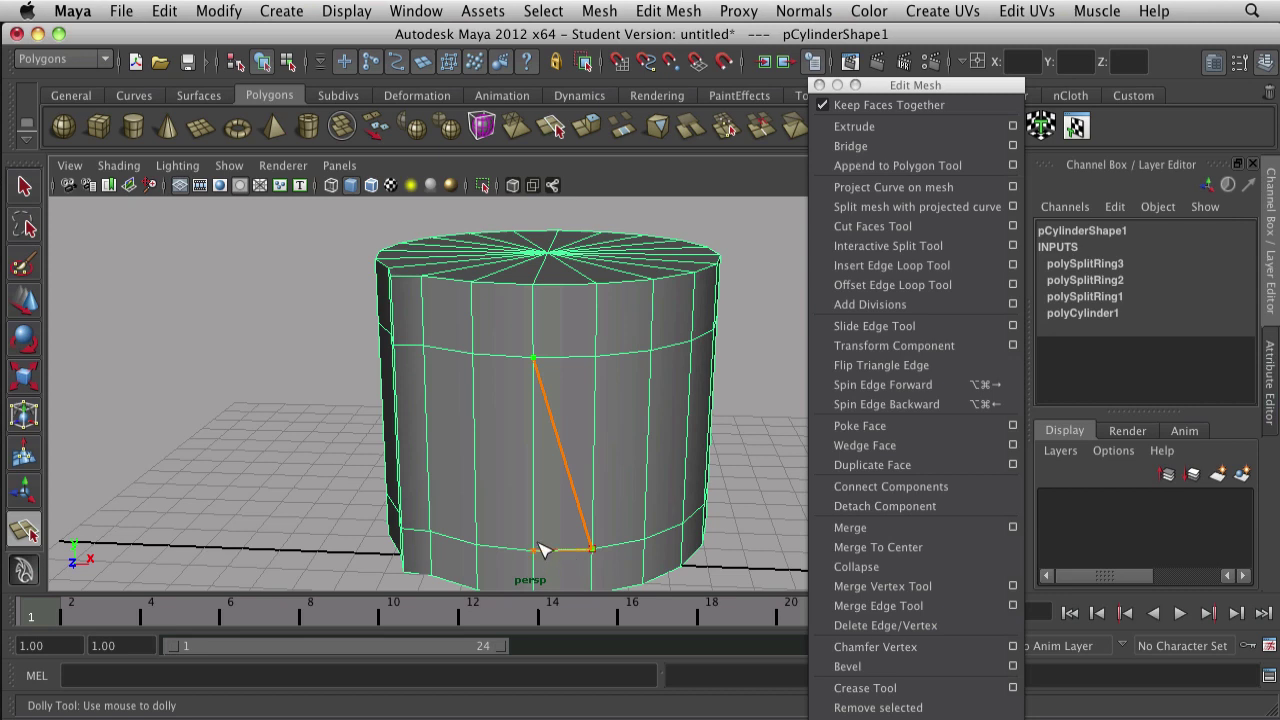
left_click(533, 499)
left_click(441, 499)
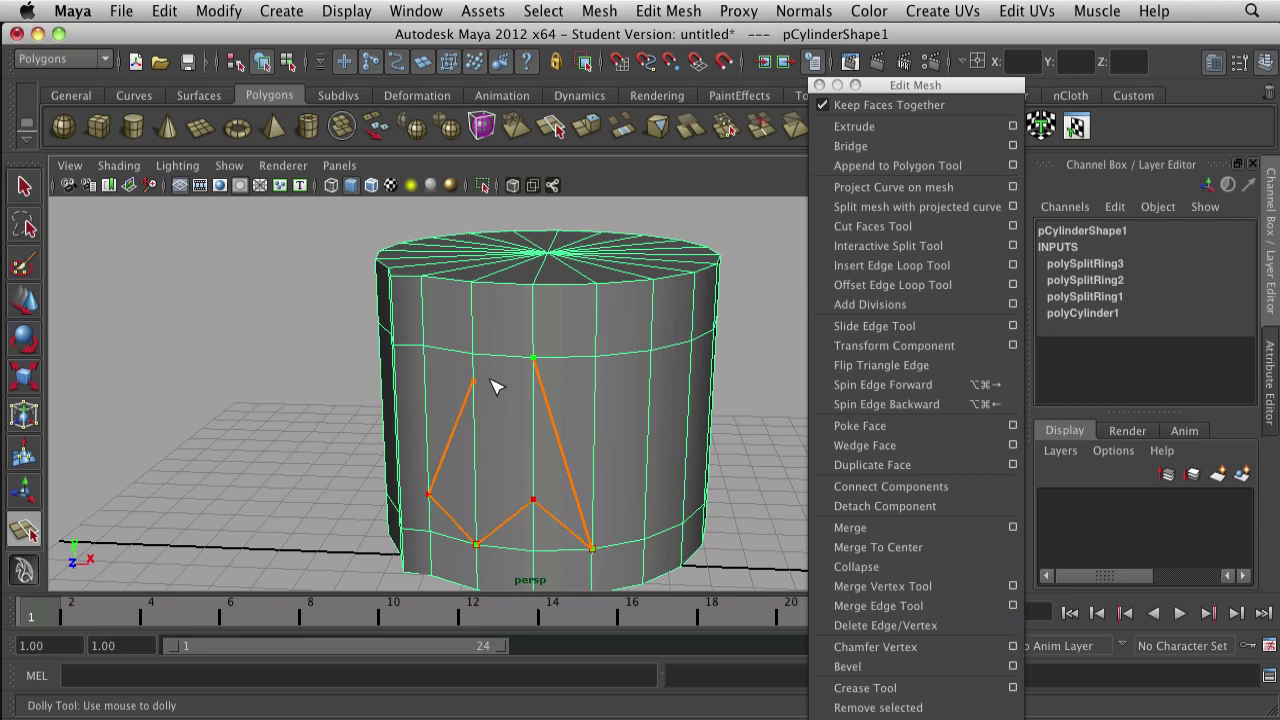
left_click(534, 359)
key("Return")
Step: Examine the zigzag cut on the cylinder's side from several angles, then undo the split
scroll(615, 418, "down", 3)
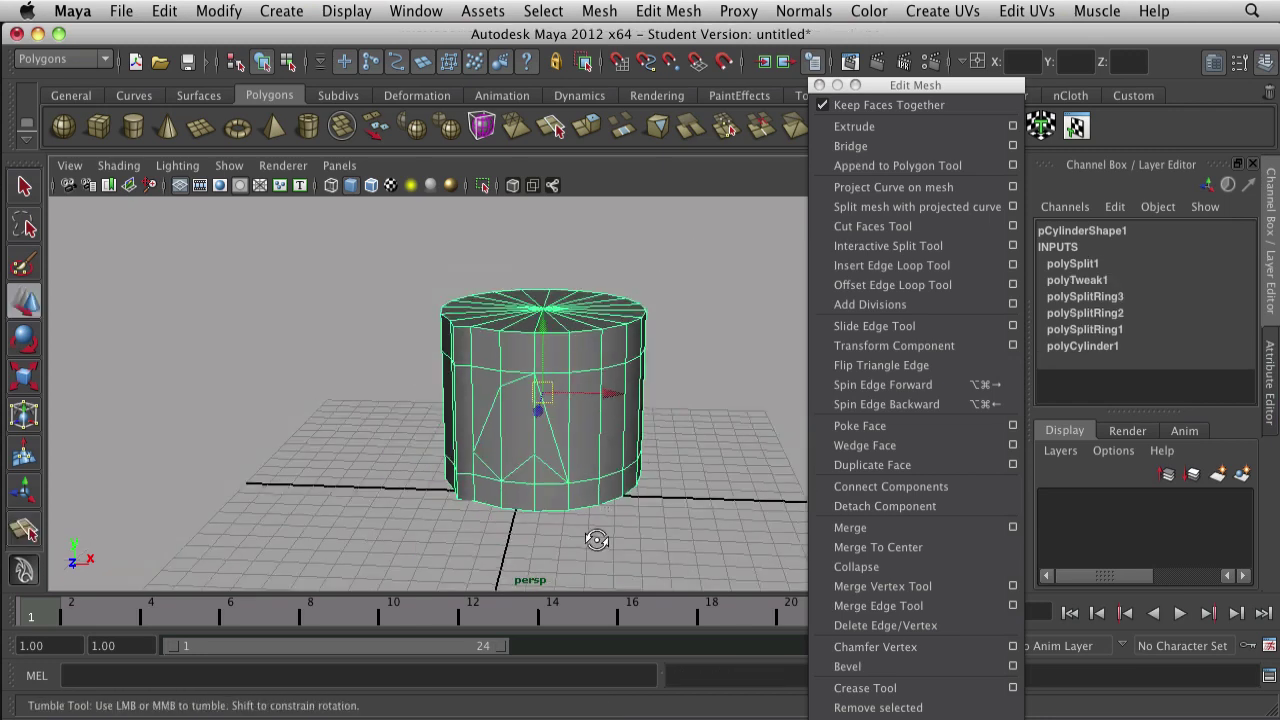
left_click_drag(597, 537, 631, 497, "alt")
scroll(613, 452, "up", 2)
scroll(642, 362, "up", 4)
scroll(606, 423, "down", 5)
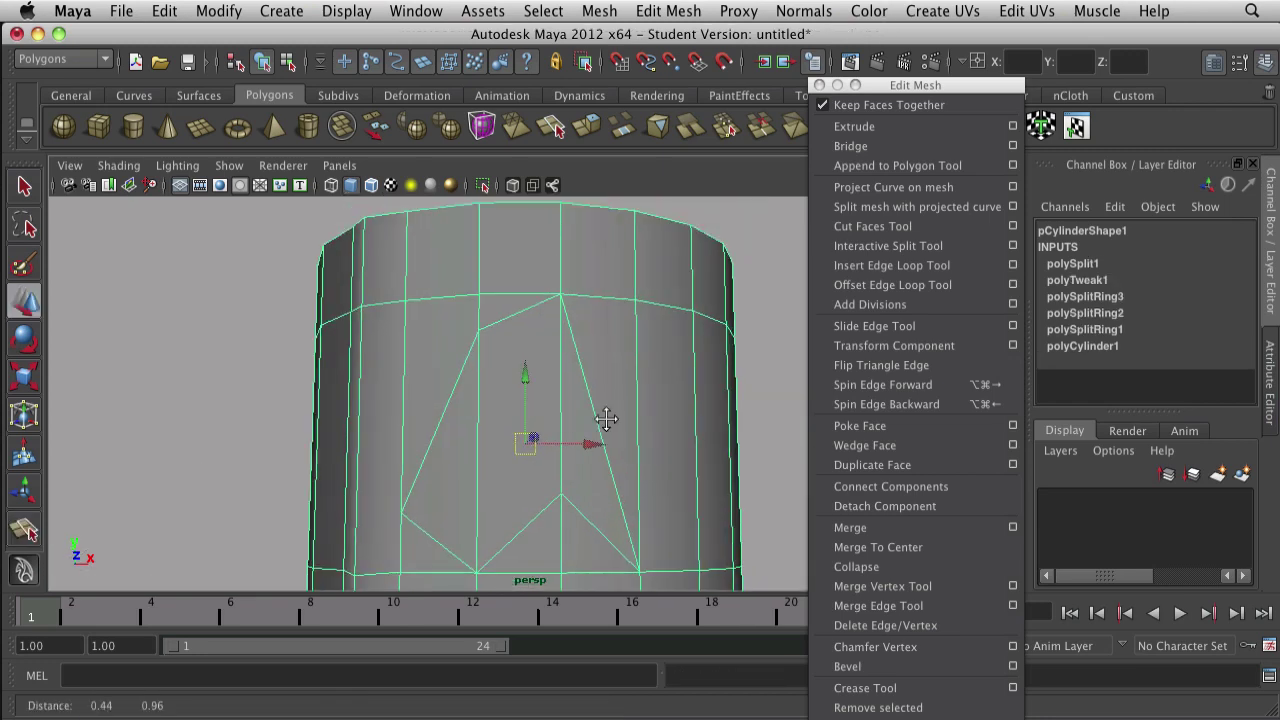
left_click_drag(514, 457, 480, 471, "alt")
scroll(550, 445, "up", 4)
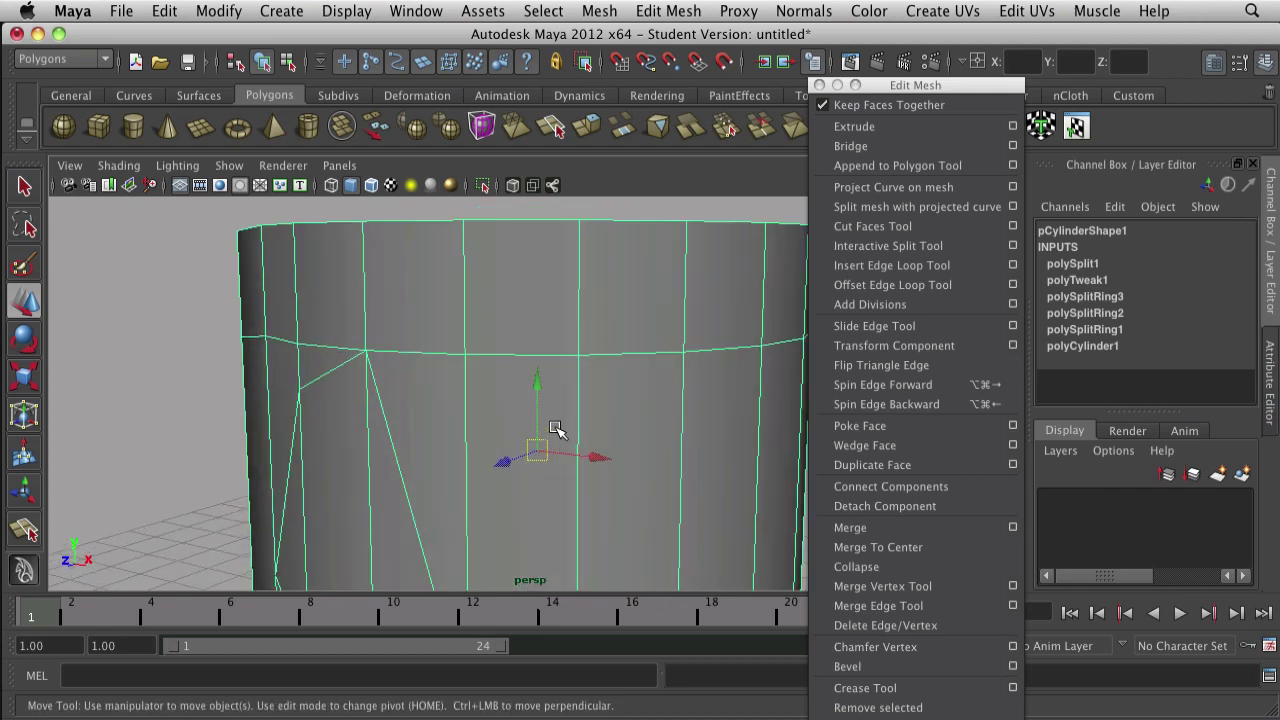
scroll(521, 460, "down", 4)
scroll(508, 478, "up", 2)
middle_click_drag(505, 483, 526, 423, "alt")
key("z")
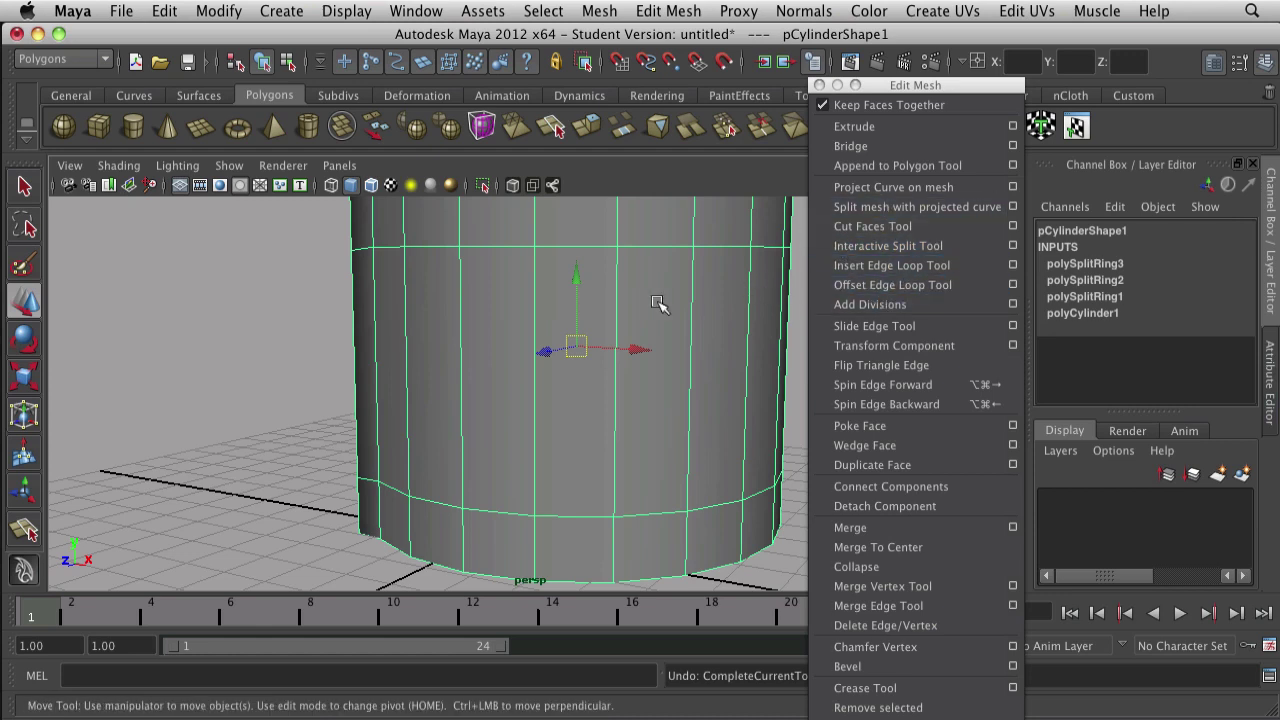
Step: Split one side face diagonally from a vertex on the upper horizontal loop to the adjacent vertical edge with the Interactive Split Tool
left_click(910, 251)
left_click(620, 272)
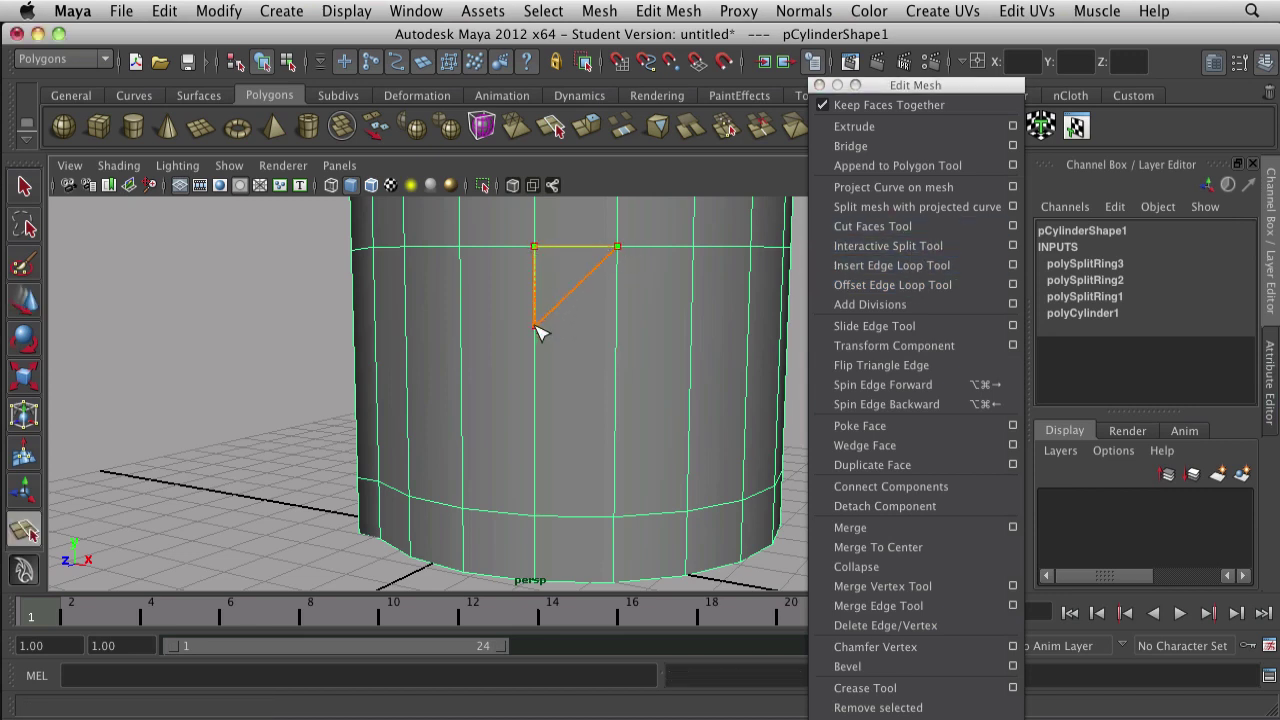
key("Return")
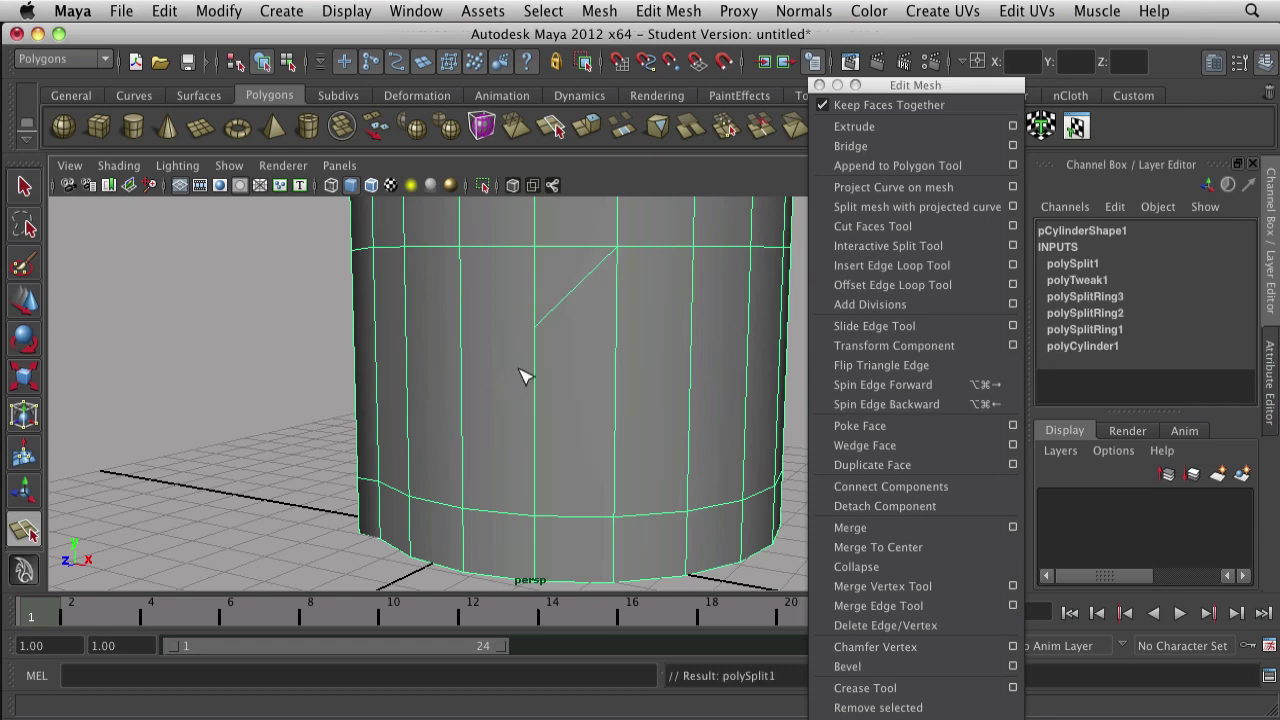
Step: Cut a second zigzag path across neighbouring side faces, starting from the lower end of the diagonal split
scroll(588, 292, "down", 5)
left_click_drag(580, 380, 528, 376, "alt")
scroll(528, 376, "up", 2)
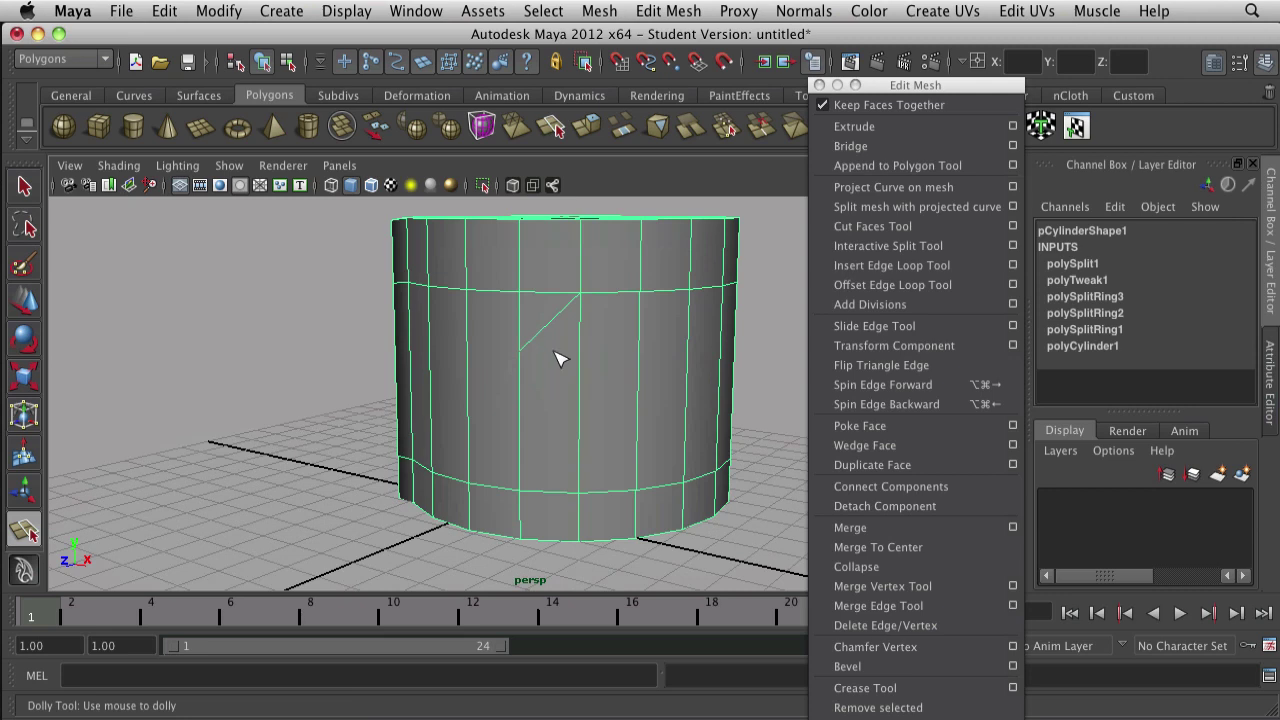
left_click(584, 372)
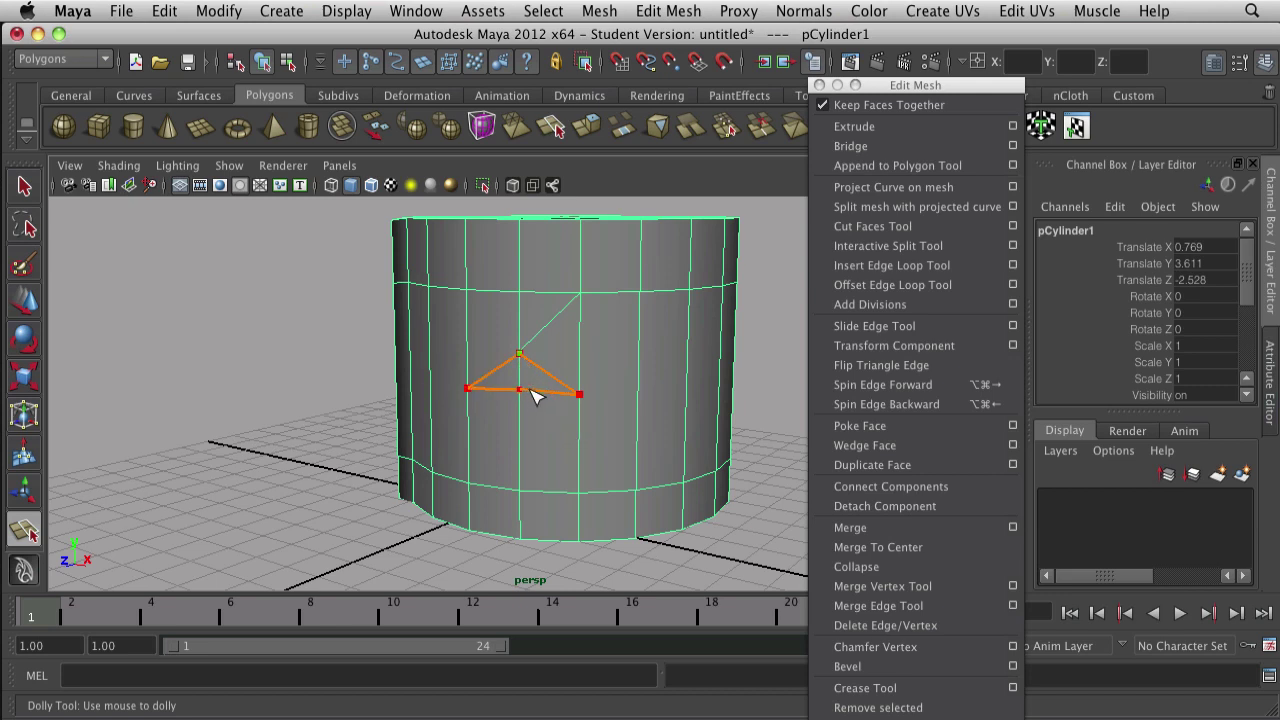
left_click(572, 455)
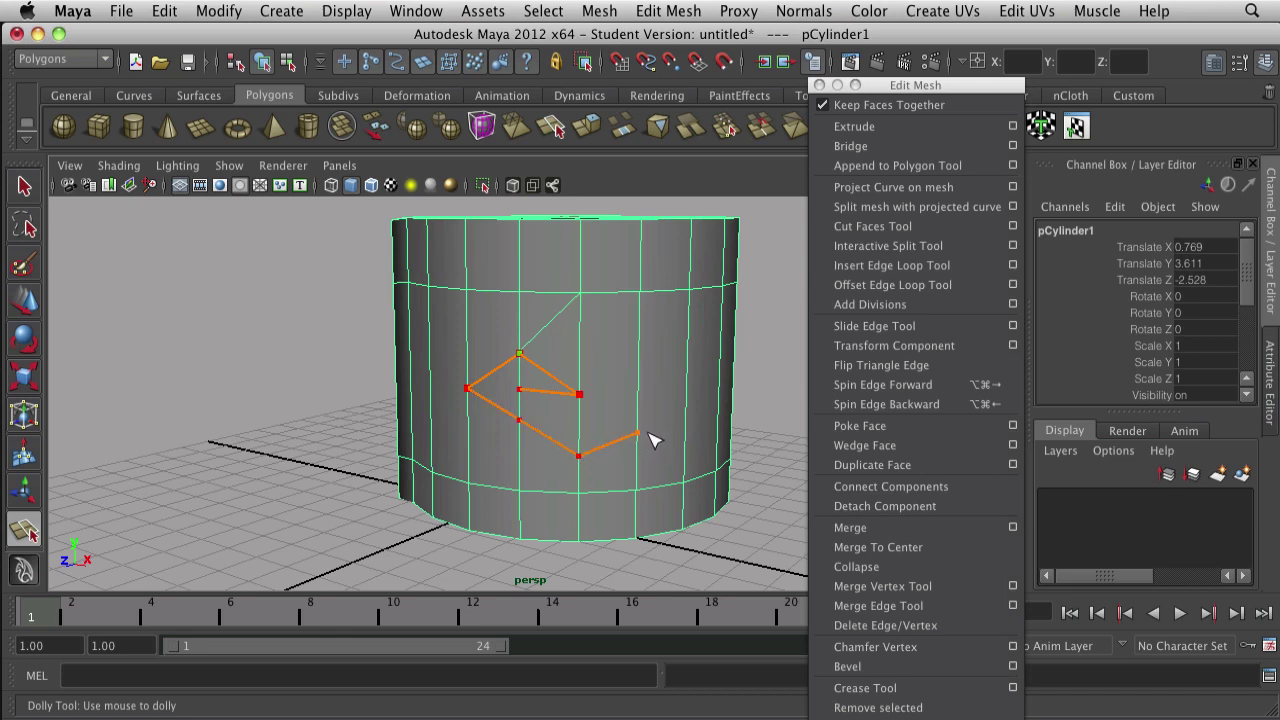
key("Return")
Step: Undo the zigzag cut and the diagonal split on the cylinder's side
key("z")
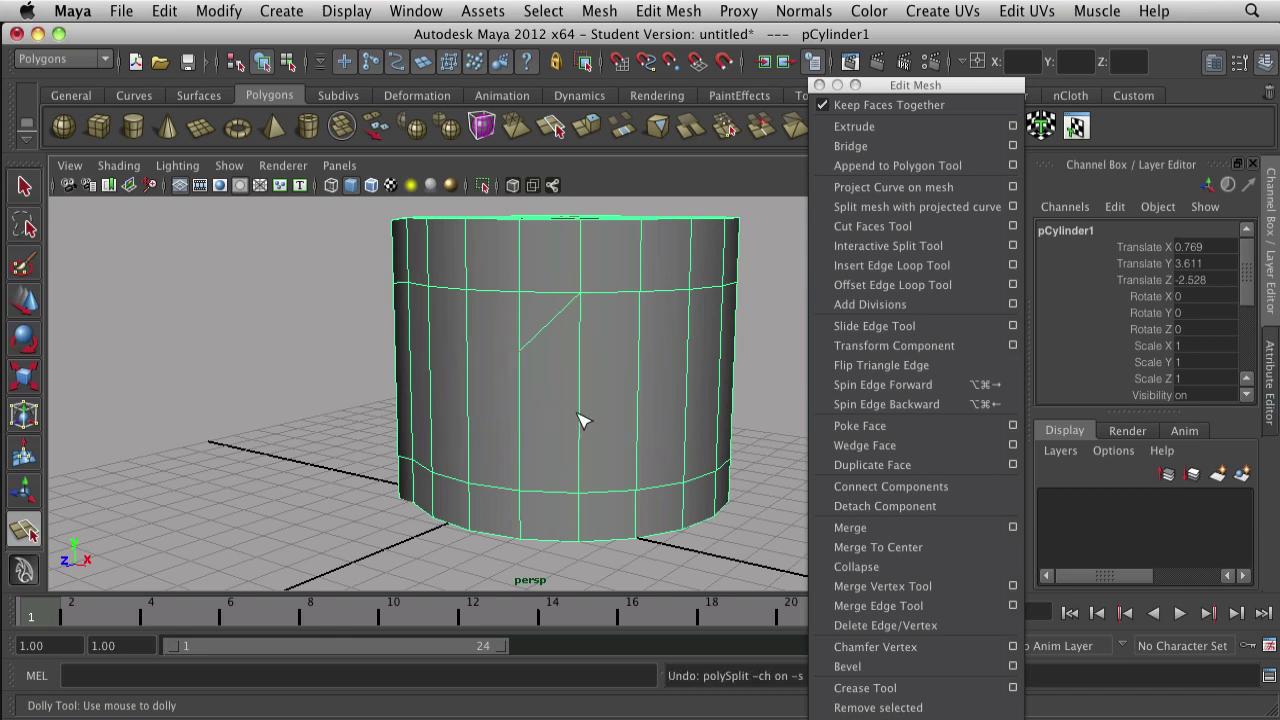
key("z")
key("z")
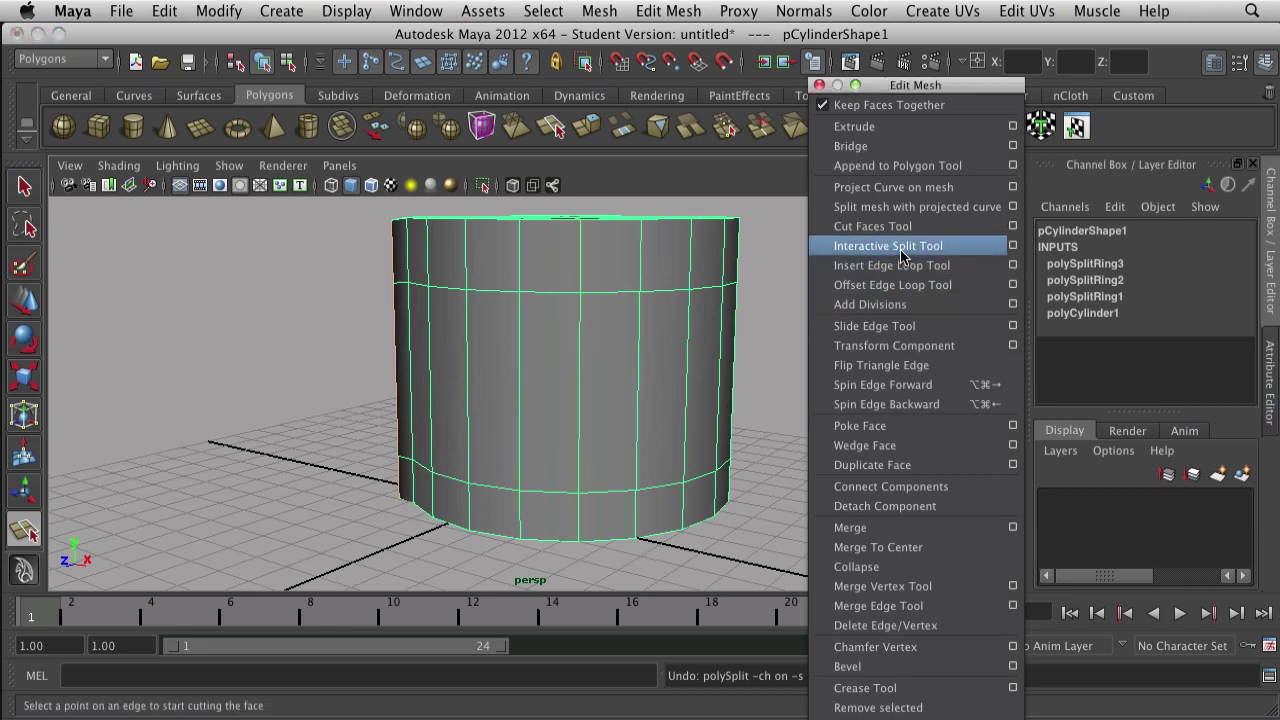
Step: Cut a roughly horizontal line across five adjacent side faces midway between the two loops with the Interactive Split Tool
left_click(473, 389)
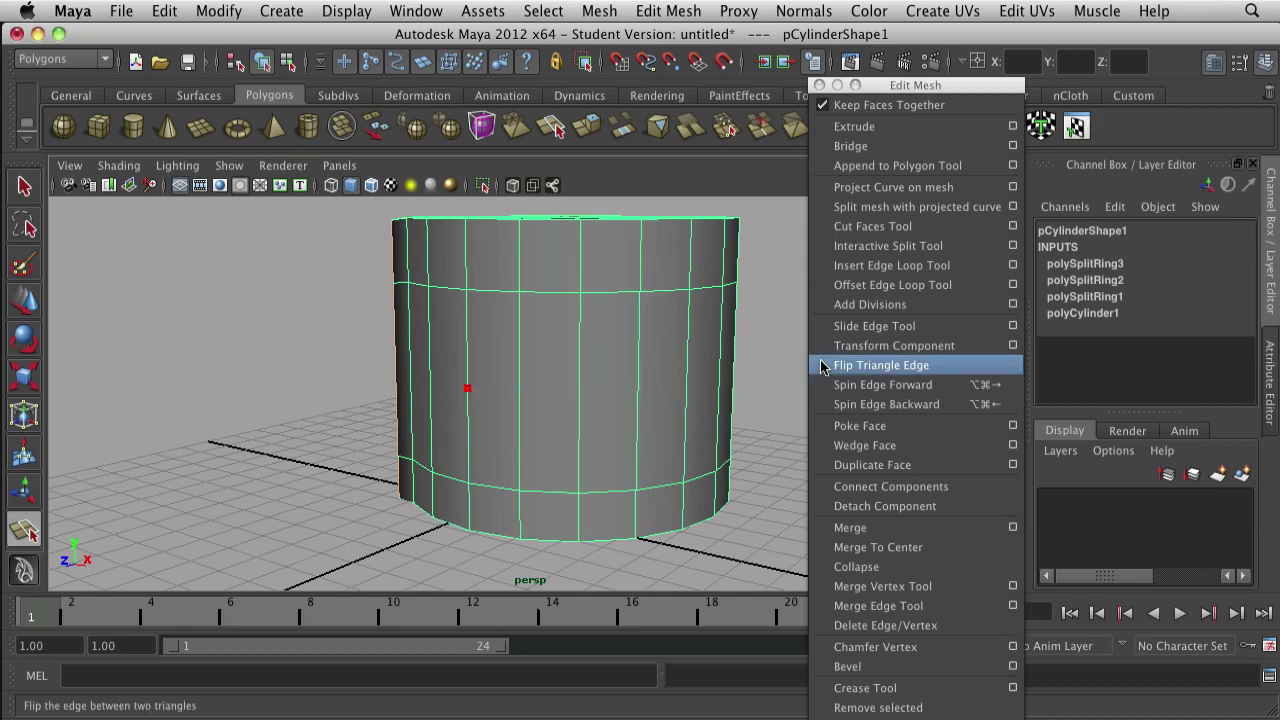
left_click(724, 379)
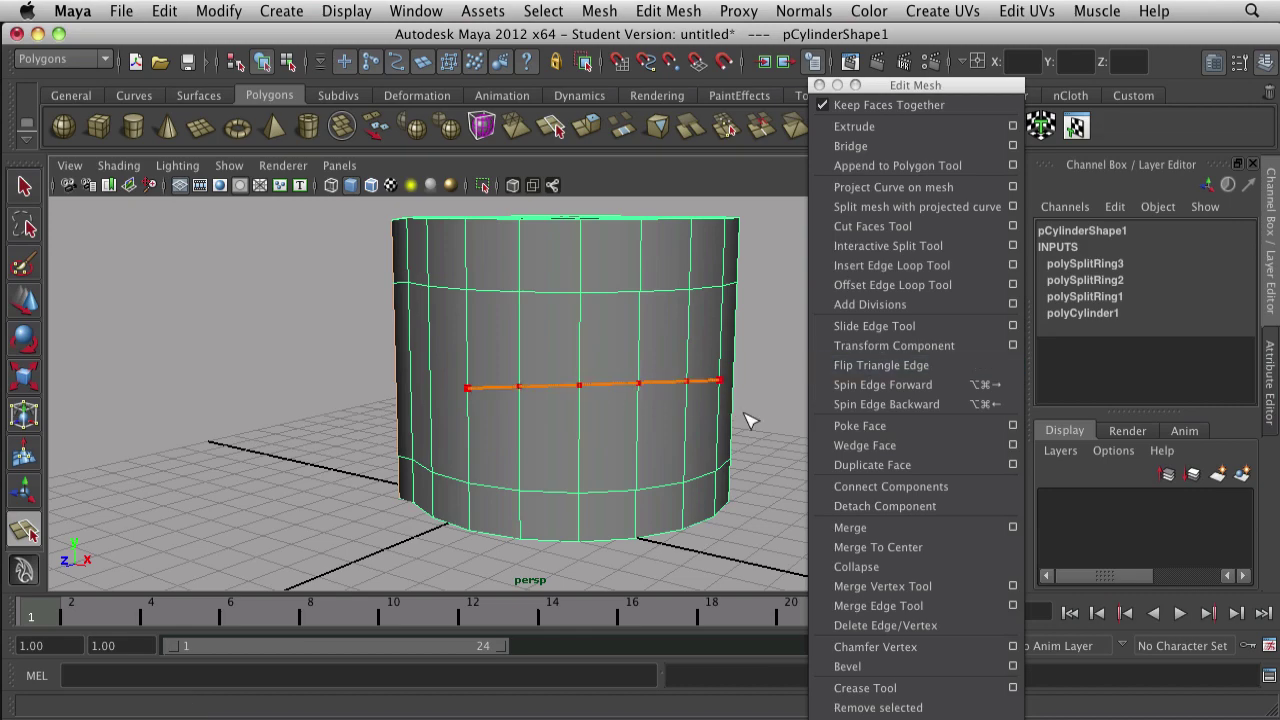
left_click_drag(748, 420, 591, 434, "alt")
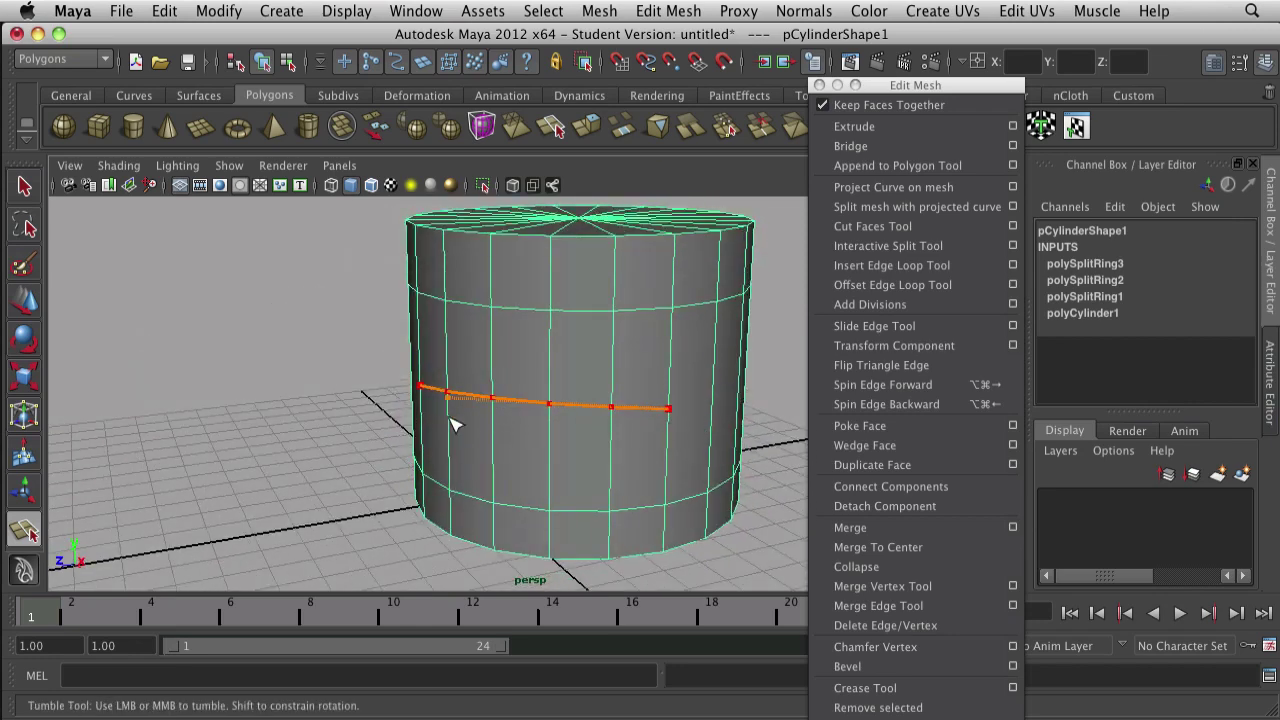
key("Return")
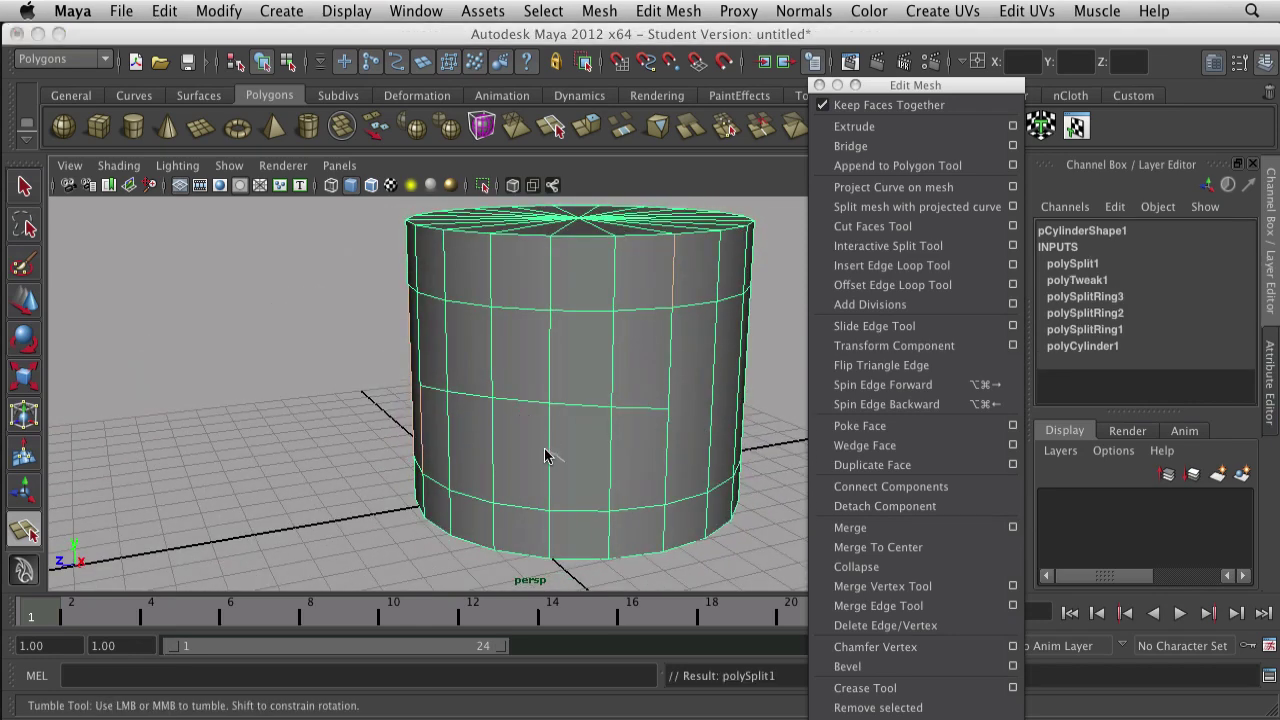
Step: Switch to vertex mode, try moving a vertex near one end of the new split line, and undo the move
right_click_drag(551, 458, 505, 458)
key("w")
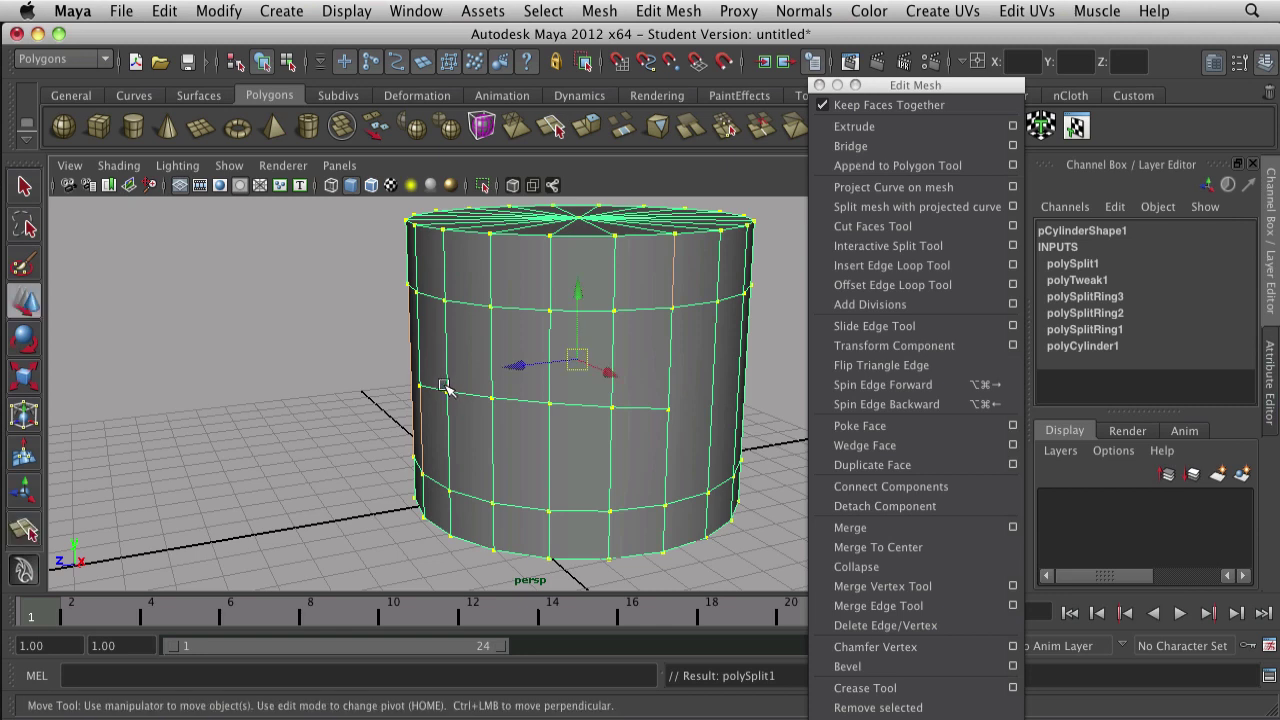
left_click(447, 388)
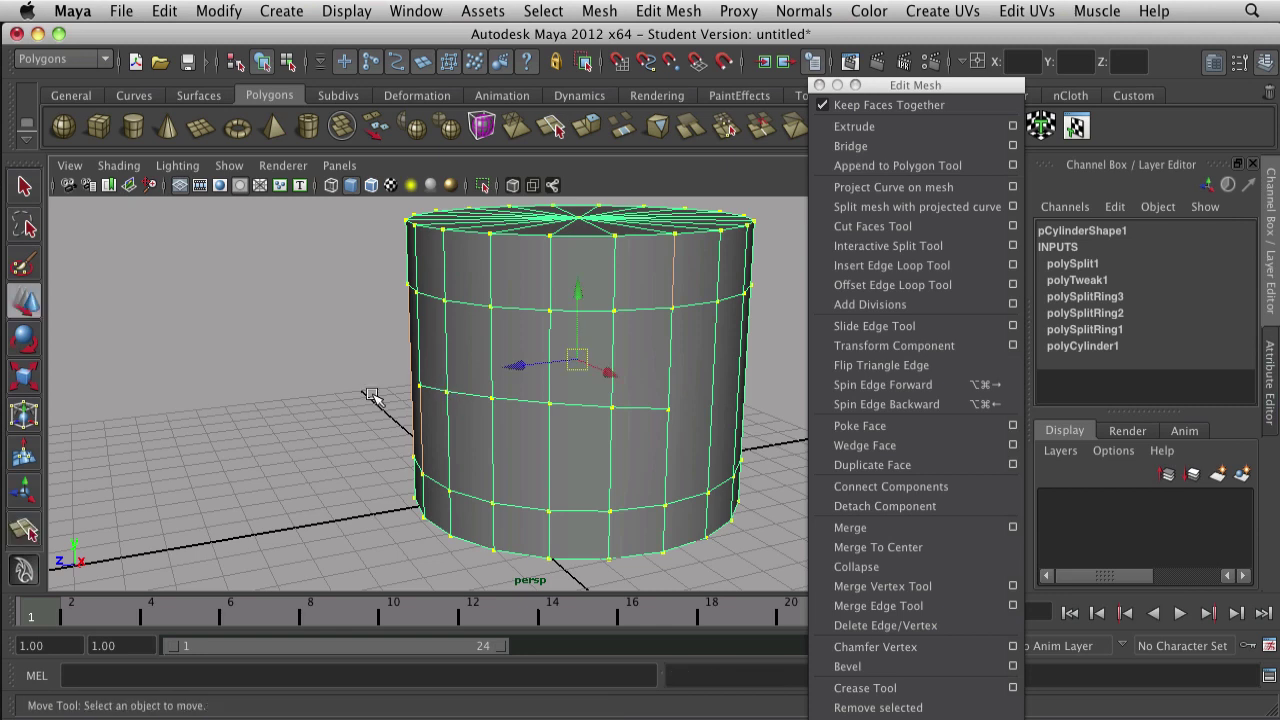
left_click(444, 388)
mouse_move(446, 391)
left_mouse_down()
mouse_move(480, 368)
mouse_move(468, 378)
left_mouse_up()
key("super+z")
Step: View the cylinder from below and try moving a middle vertex of the split line
left_click_drag(500, 463, 517, 413, "alt")
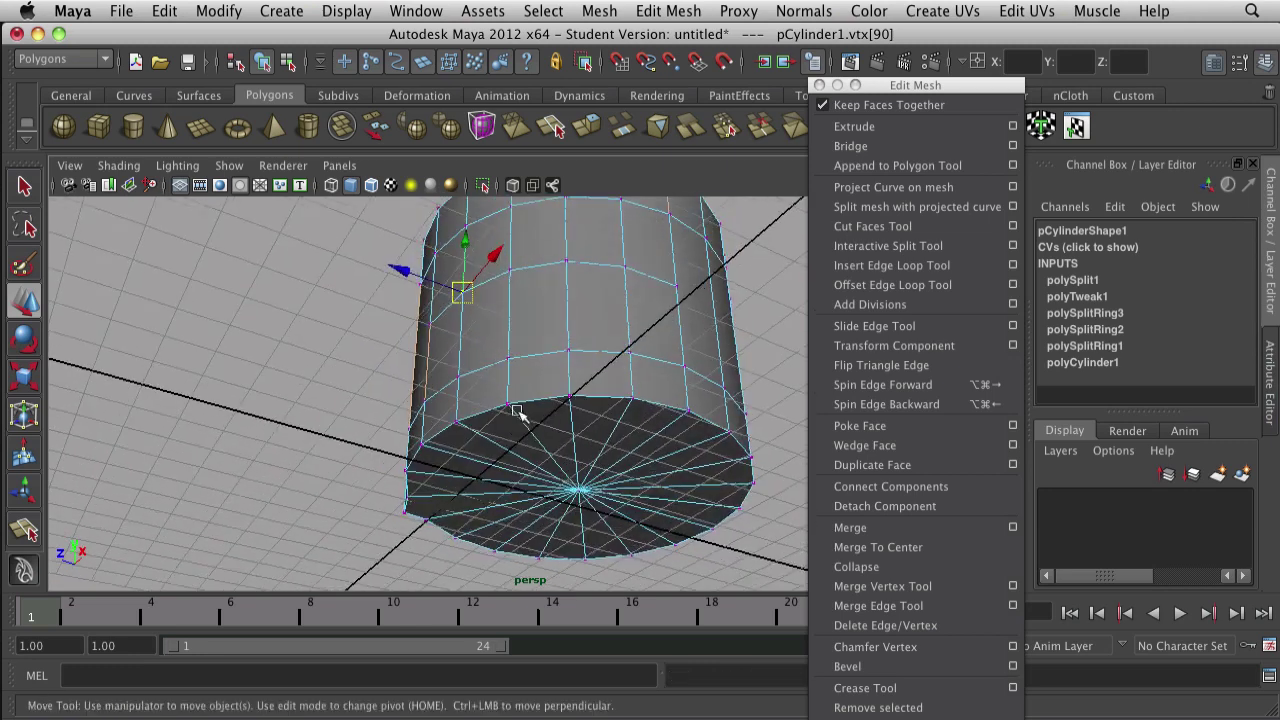
left_click(562, 263)
left_click(566, 263)
mouse_move(567, 263)
left_mouse_down()
mouse_move(586, 229)
mouse_move(578, 241)
left_mouse_up()
Step: Move the end vertex of the split line along the X axis toward the neighbouring vertical edge
left_click_drag(705, 296, 723, 407, "alt")
scroll(690, 400, "up", 3)
left_click(548, 365)
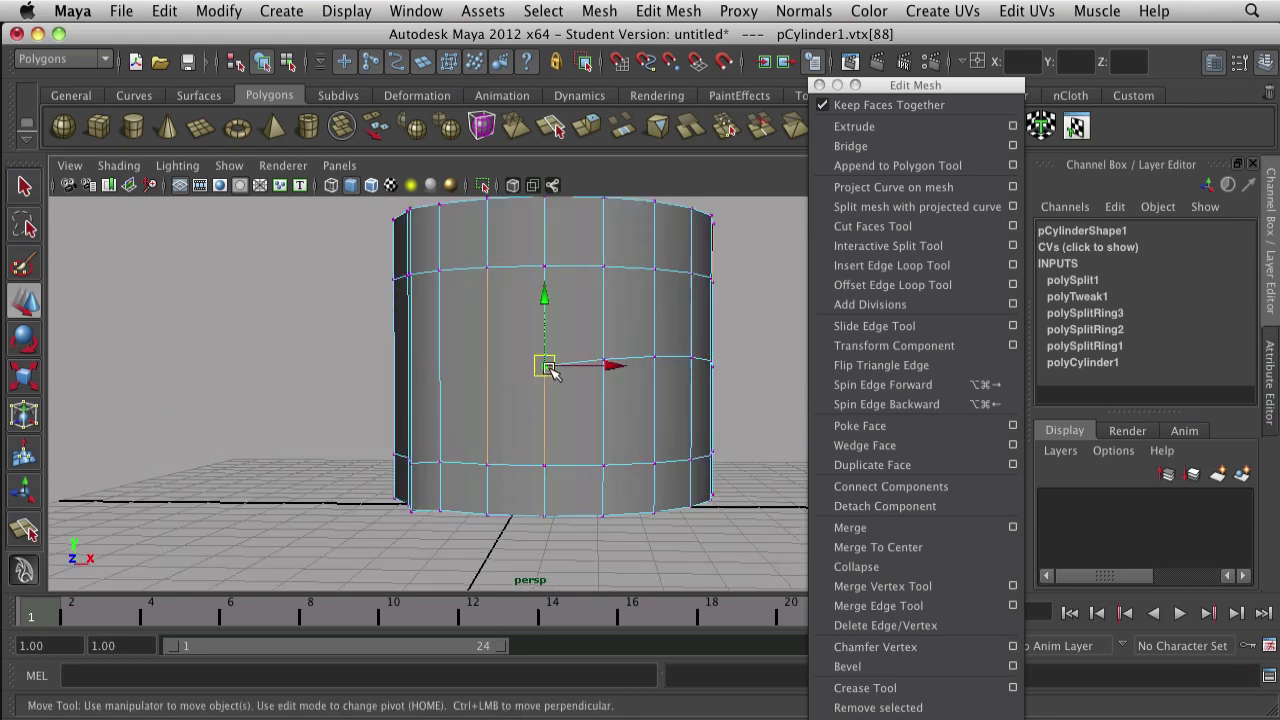
left_click_drag(556, 365, 596, 366)
Step: Select in turn the four corner vertices of the undivided face beside the end of the split line
left_click(544, 267)
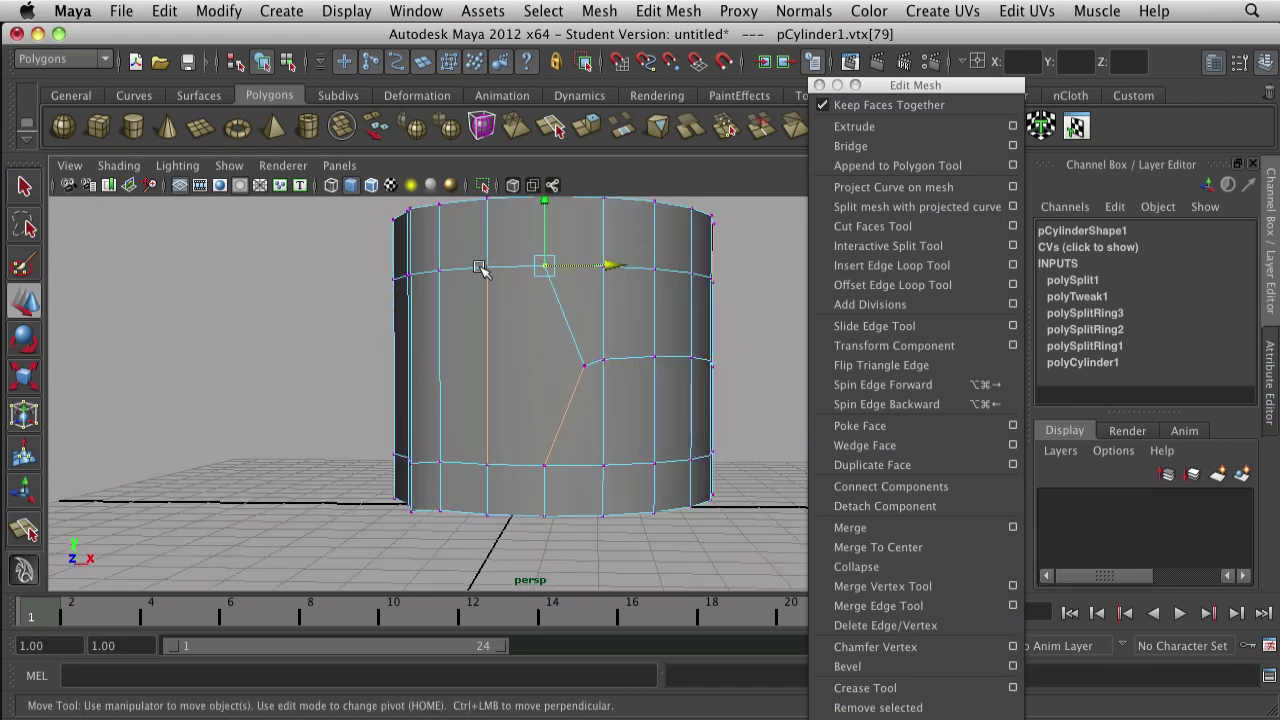
left_click(487, 268)
left_click(487, 470)
left_click(546, 464)
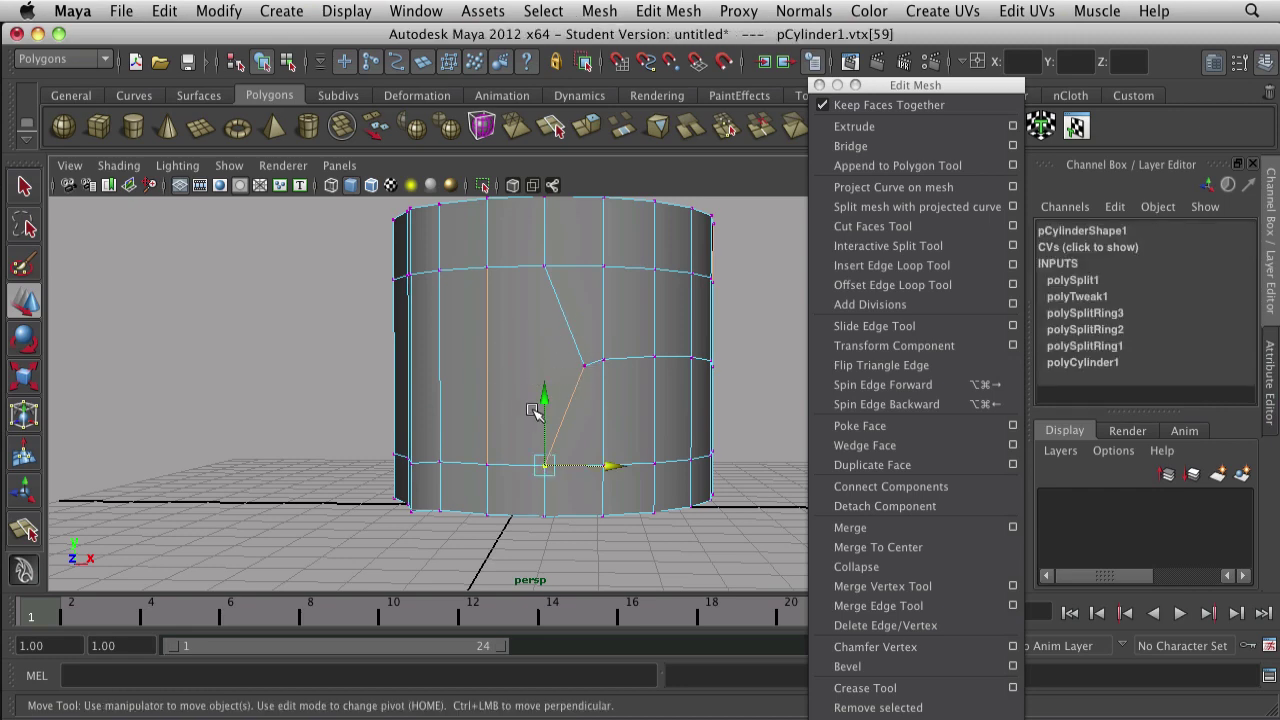
left_click_drag(522, 381, 490, 394, "alt")
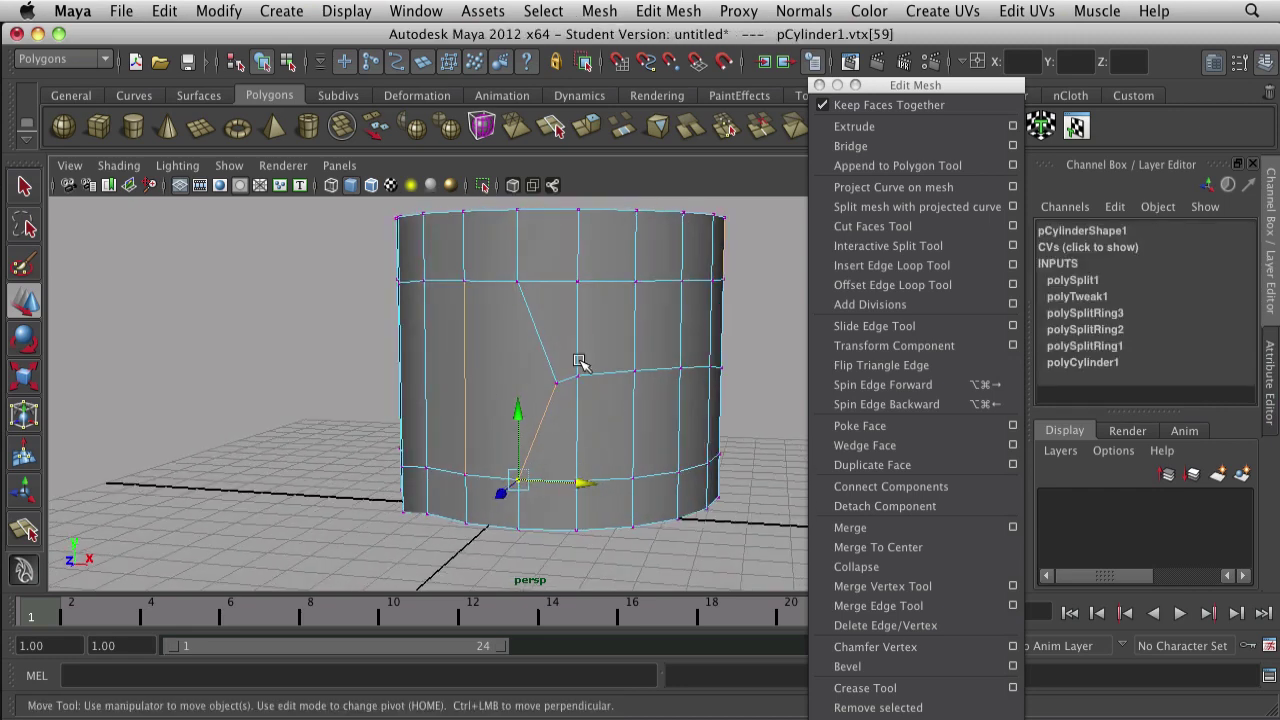
Step: Undo the recent vertex selections around the undivided face
key("ctrl+z")
key("ctrl+z")
key("ctrl+z")
key("ctrl+z")
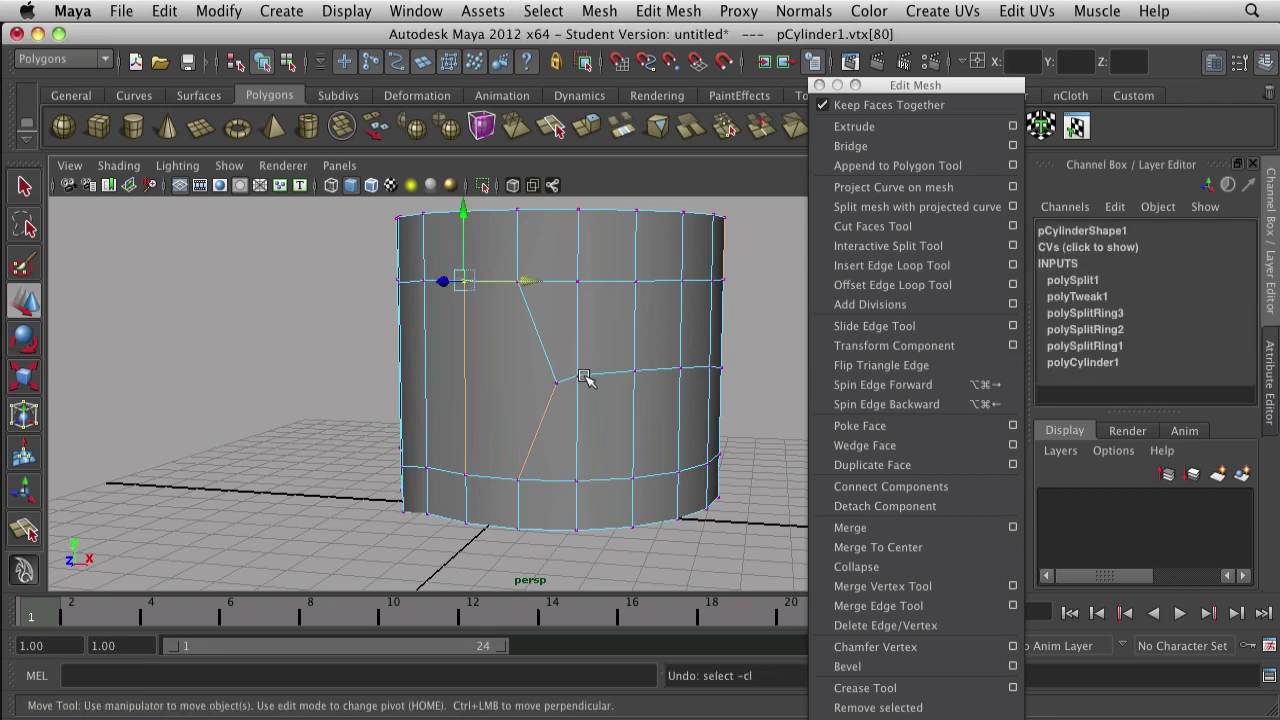
Step: Examine the partial split line and its open ends around the cylinder's side from several angles and distances
scroll(520, 394, "down", 5)
scroll(518, 395, "up", 5)
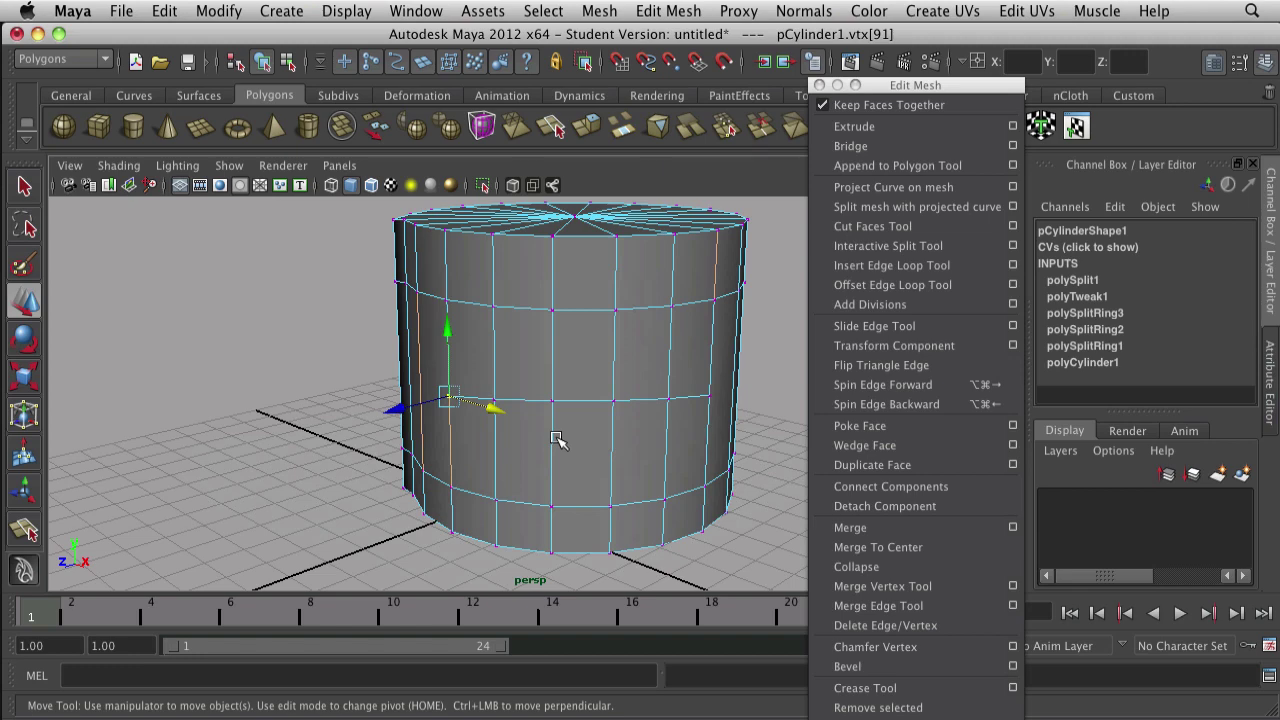
scroll(523, 423, "up", 2)
scroll(500, 480, "down", 4)
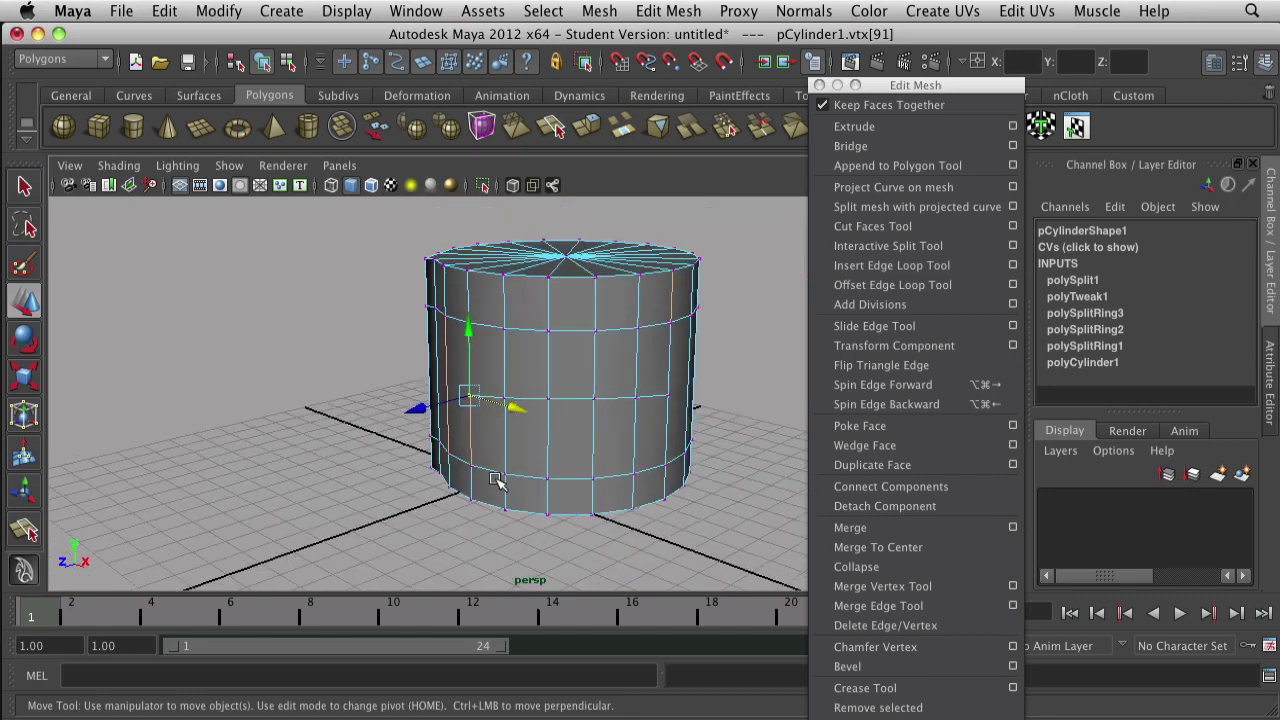
mouse_move(478, 484)
left_mouse_down("alt")
mouse_move(531, 366)
mouse_move(714, 394)
mouse_move(563, 480)
mouse_move(484, 480)
left_mouse_up("alt")
scroll(488, 476, "up", 4)
scroll(488, 476, "down", 6)
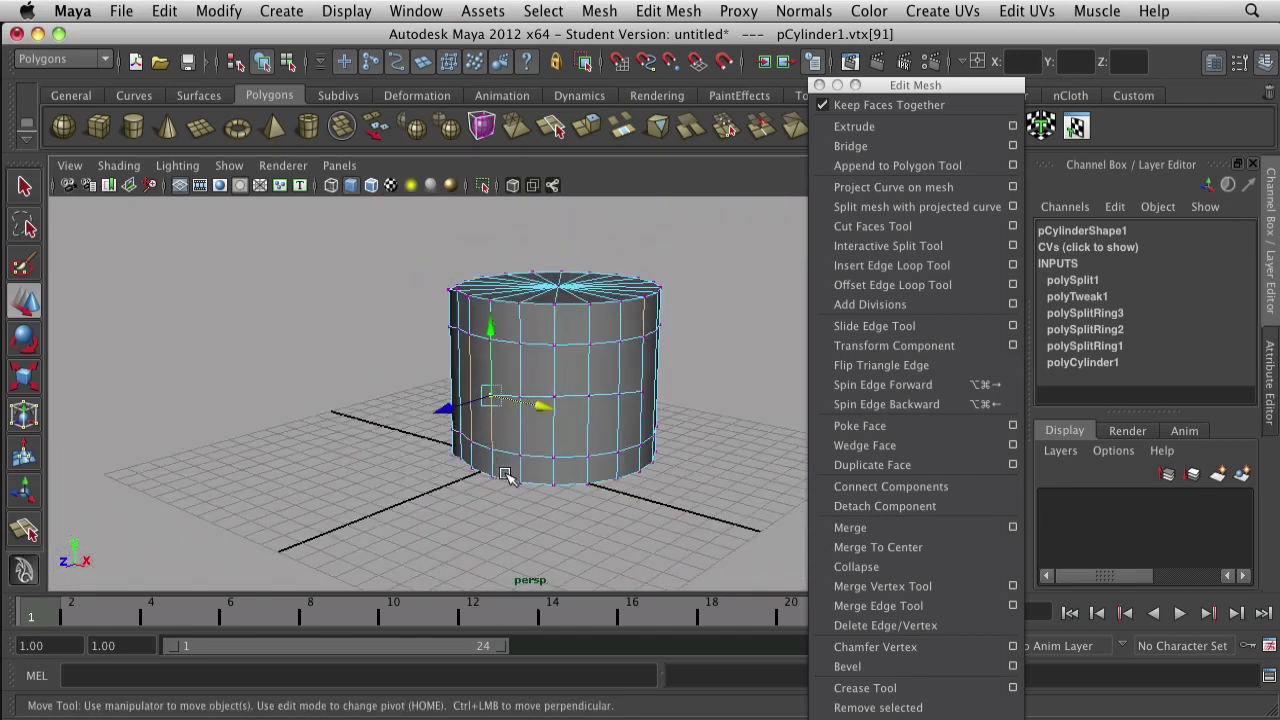
middle_click_drag(490, 436, 408, 473, "alt")
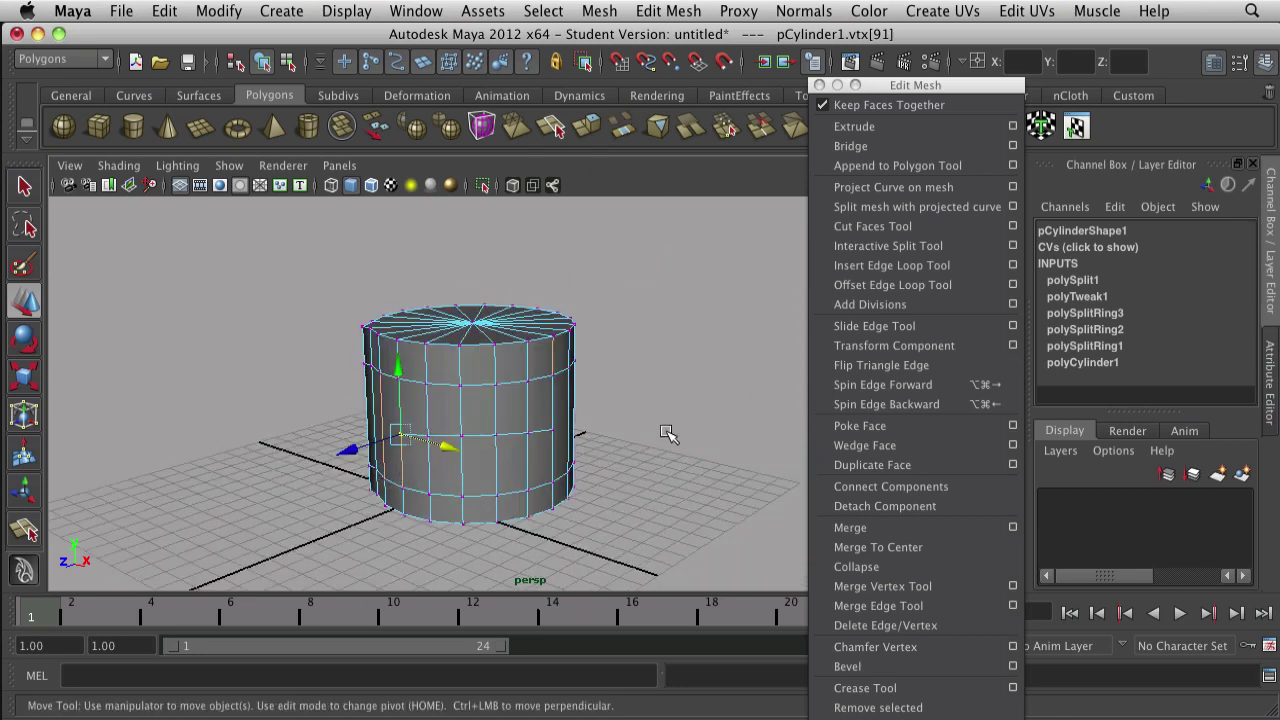
mouse_move(634, 484)
left_mouse_down("alt")
mouse_move(434, 469)
mouse_move(633, 466)
left_mouse_up("alt")
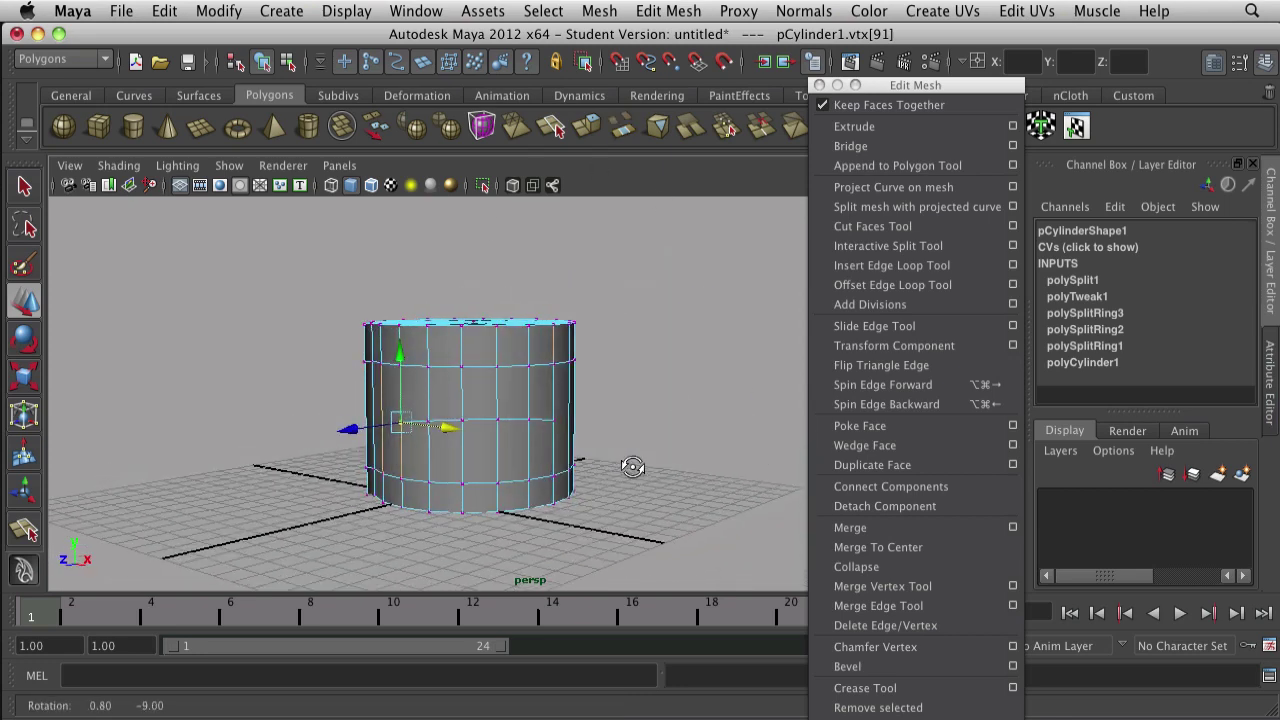
scroll(551, 481, "up", 4)
middle_click_drag(551, 481, 623, 466, "alt")
scroll(620, 466, "down", 1)
left_click_drag(617, 466, 640, 492, "alt")
middle_click_drag(640, 492, 560, 473, "alt")
scroll(562, 471, "up", 2)
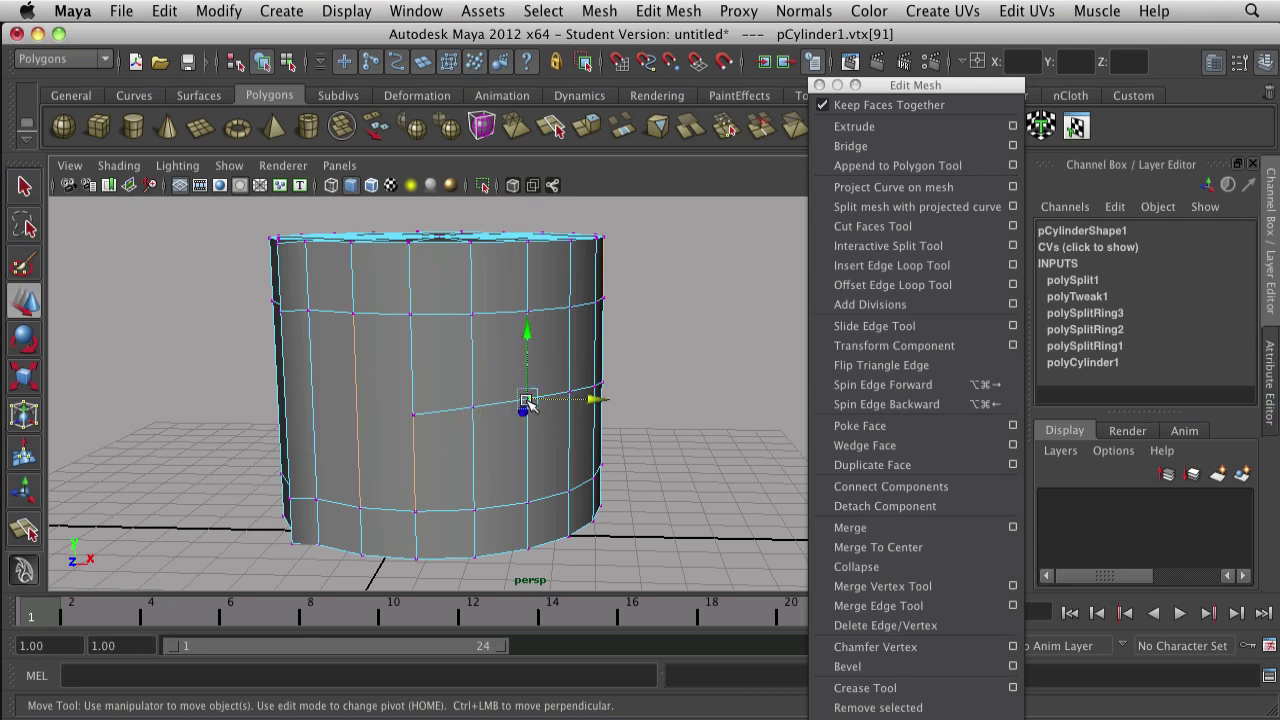
Step: Move an inner vertex of the split line slightly downward along the Y axis, then clear the selection
left_click_drag(530, 350, 532, 360)
scroll(549, 395, "down", 2)
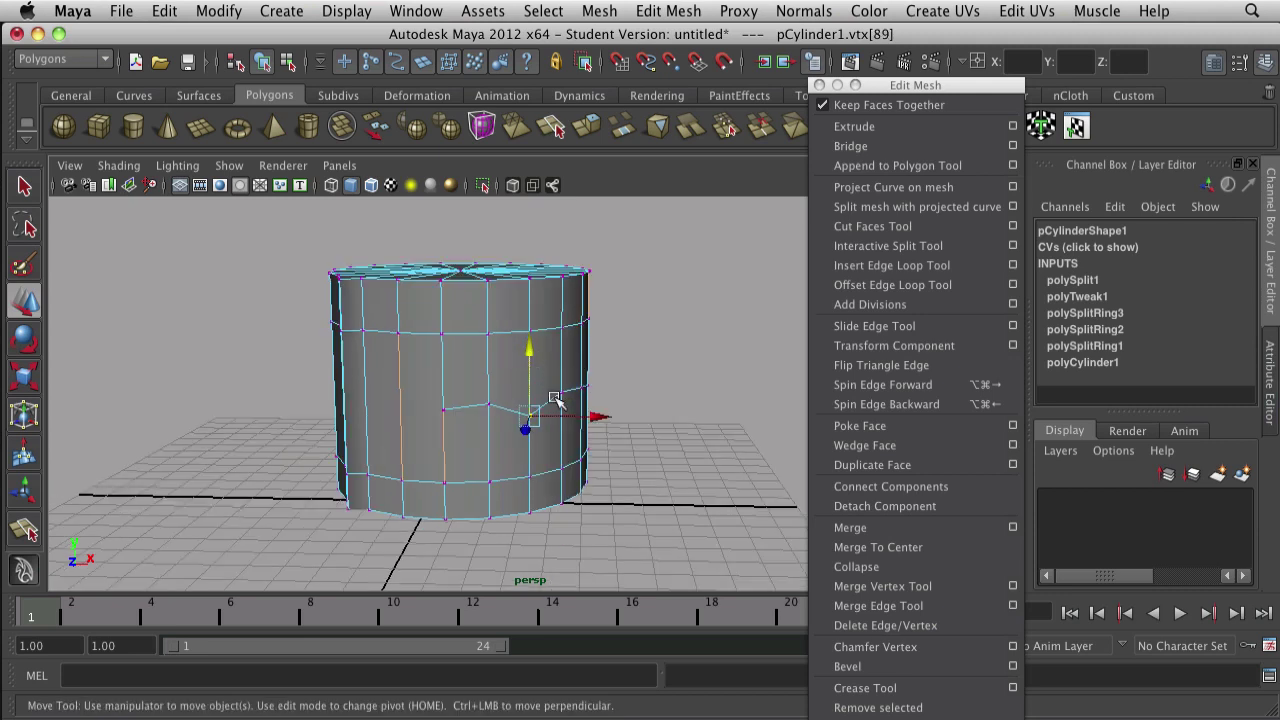
left_click_drag(590, 436, 458, 450, "alt")
left_click(643, 450)
mouse_move(643, 452)
left_mouse_down("alt")
mouse_move(514, 449)
mouse_move(643, 437)
left_mouse_up("alt")
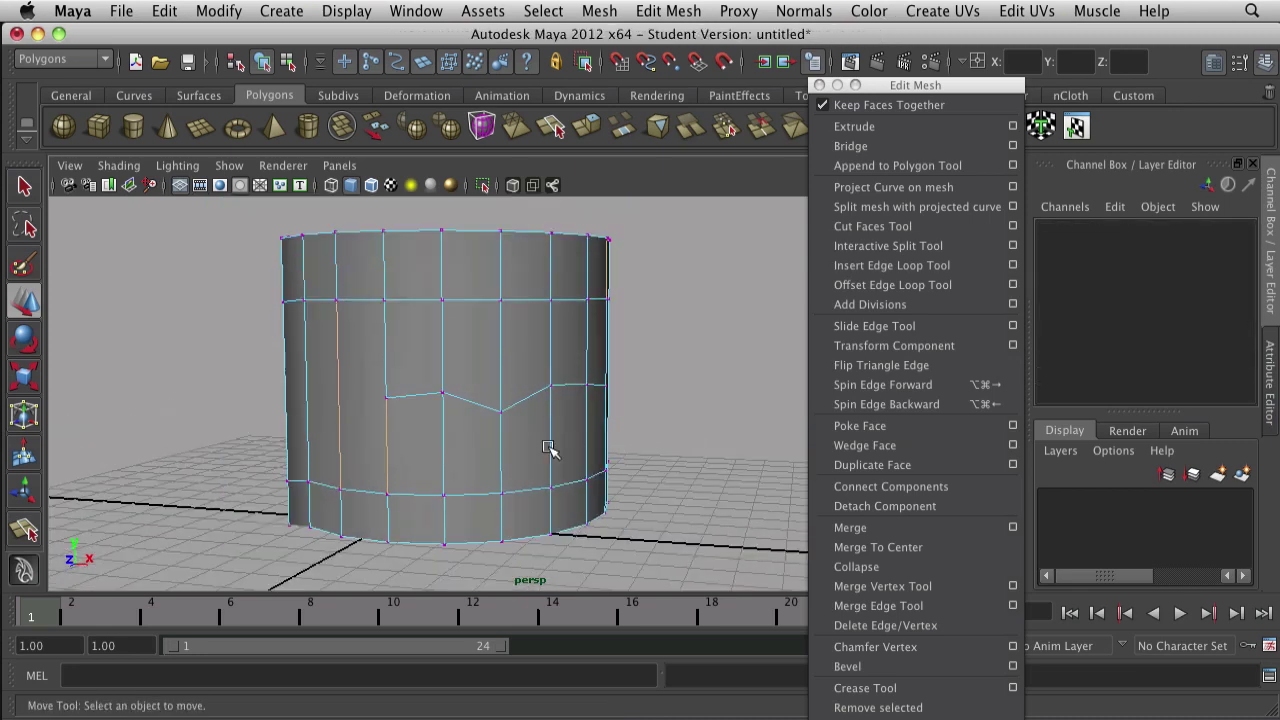
Step: Move the split-line vertex next to one open end downward along the Y axis, then clear the selection
left_click(467, 393)
key("f")
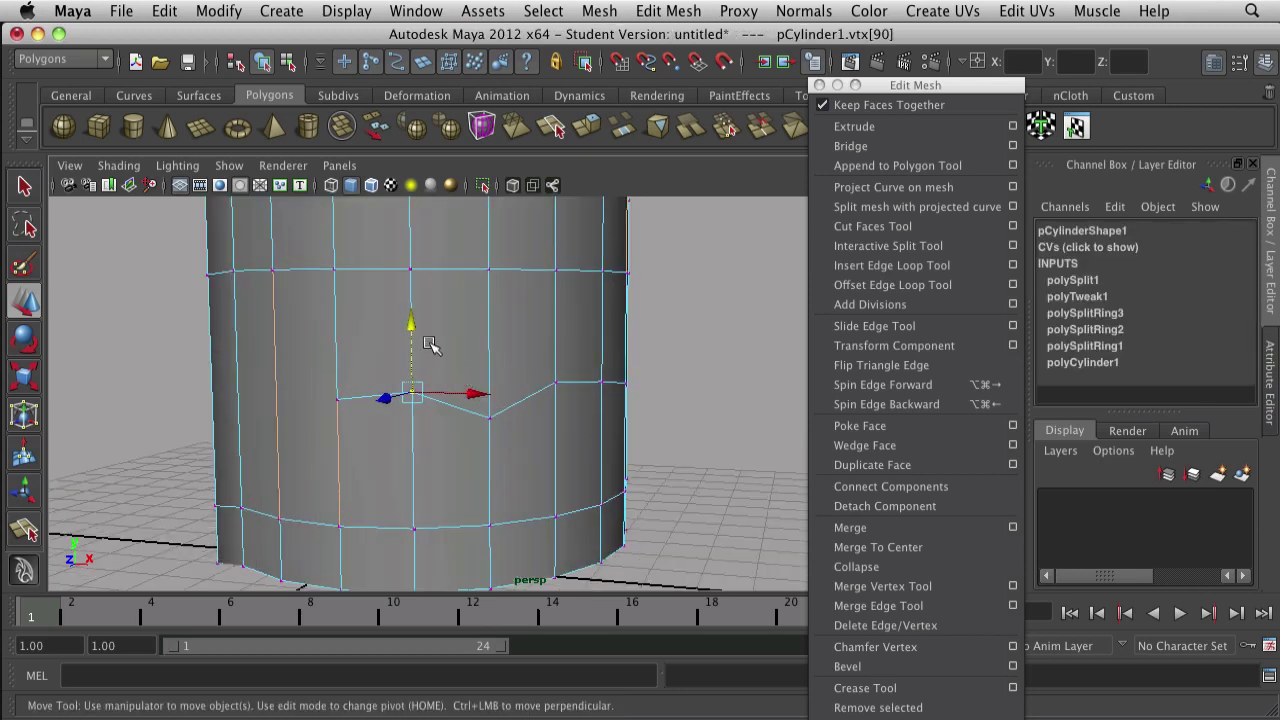
left_click_drag(413, 331, 414, 375)
scroll(424, 368, "down", 5)
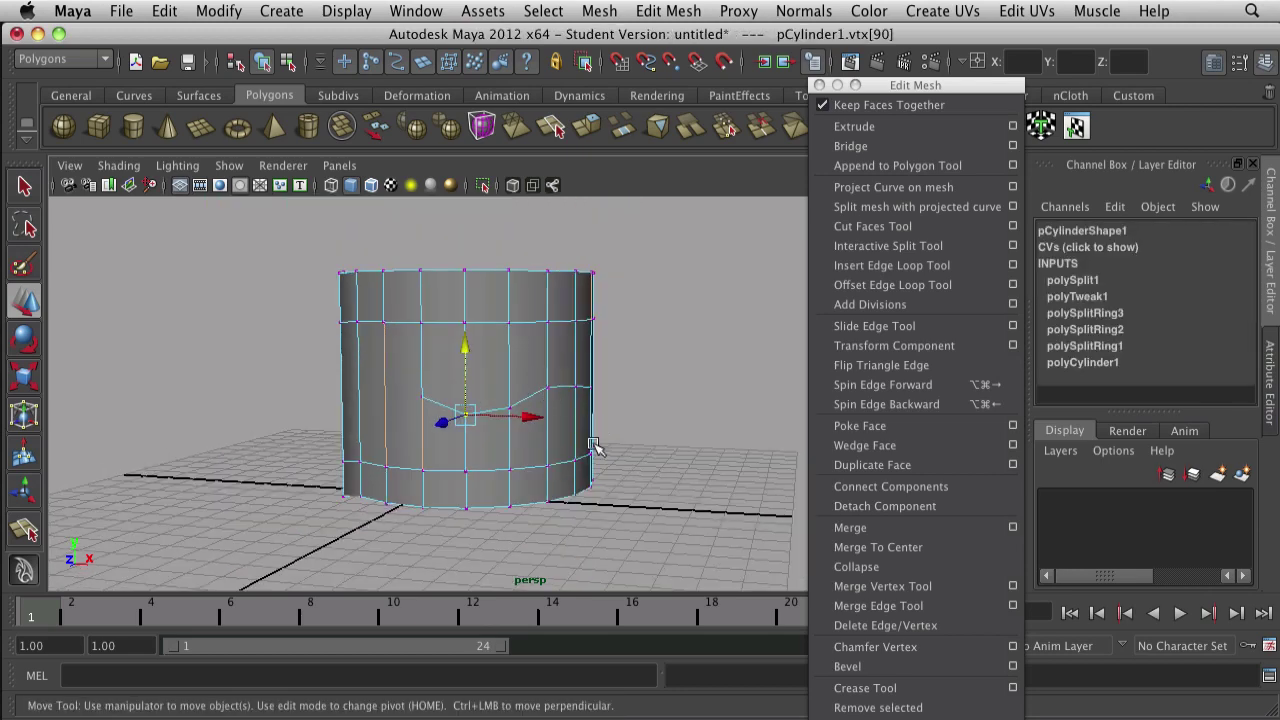
left_click_drag(593, 440, 459, 445, "alt")
left_click(331, 491)
Step: Move the vertex beside the split line's opposite open end slightly upward along the Y axis, then deselect it
scroll(468, 409, "up", 3)
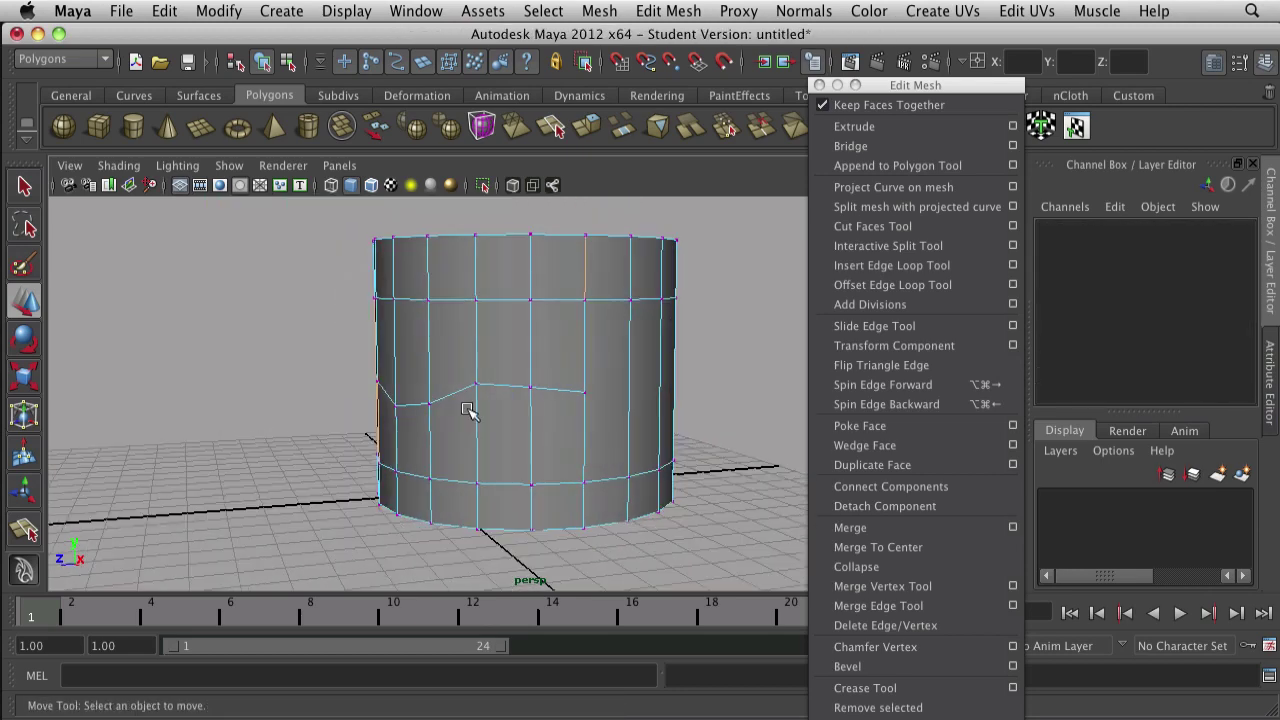
left_click(531, 388)
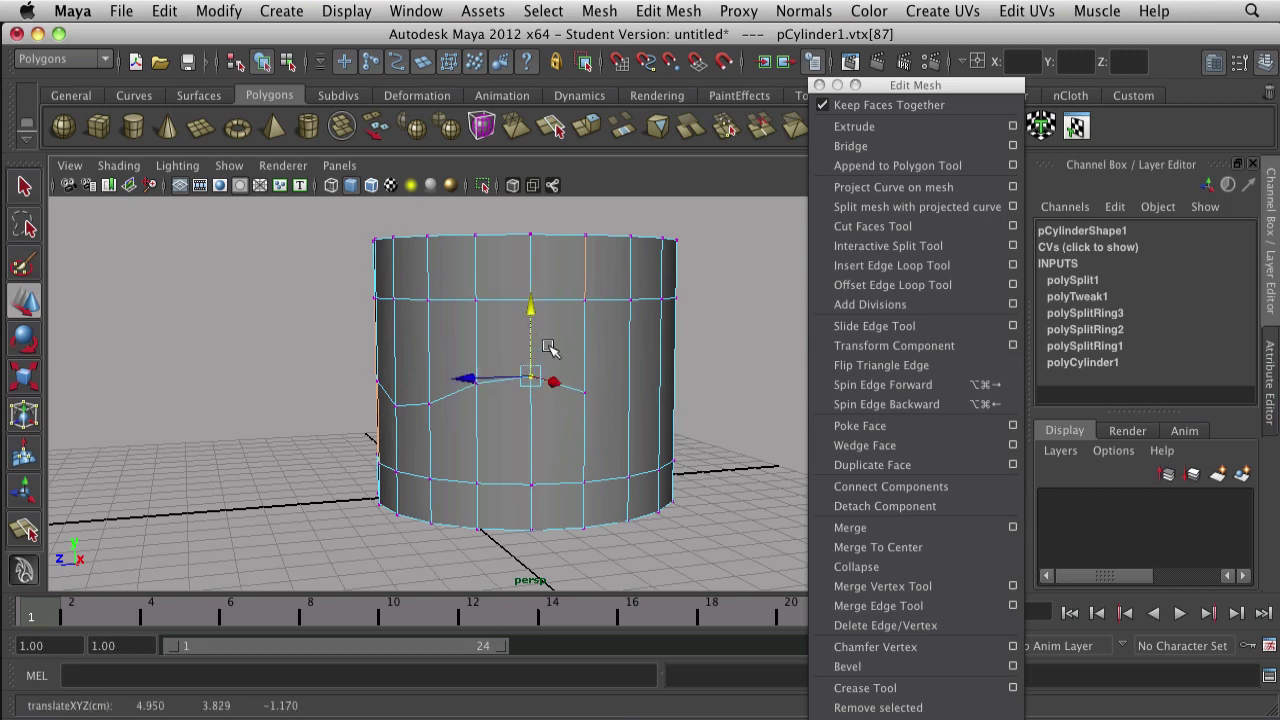
scroll(551, 349, "down", 3)
left_click_drag(551, 349, 594, 474, "alt")
scroll(582, 431, "up", 3)
left_click(600, 375)
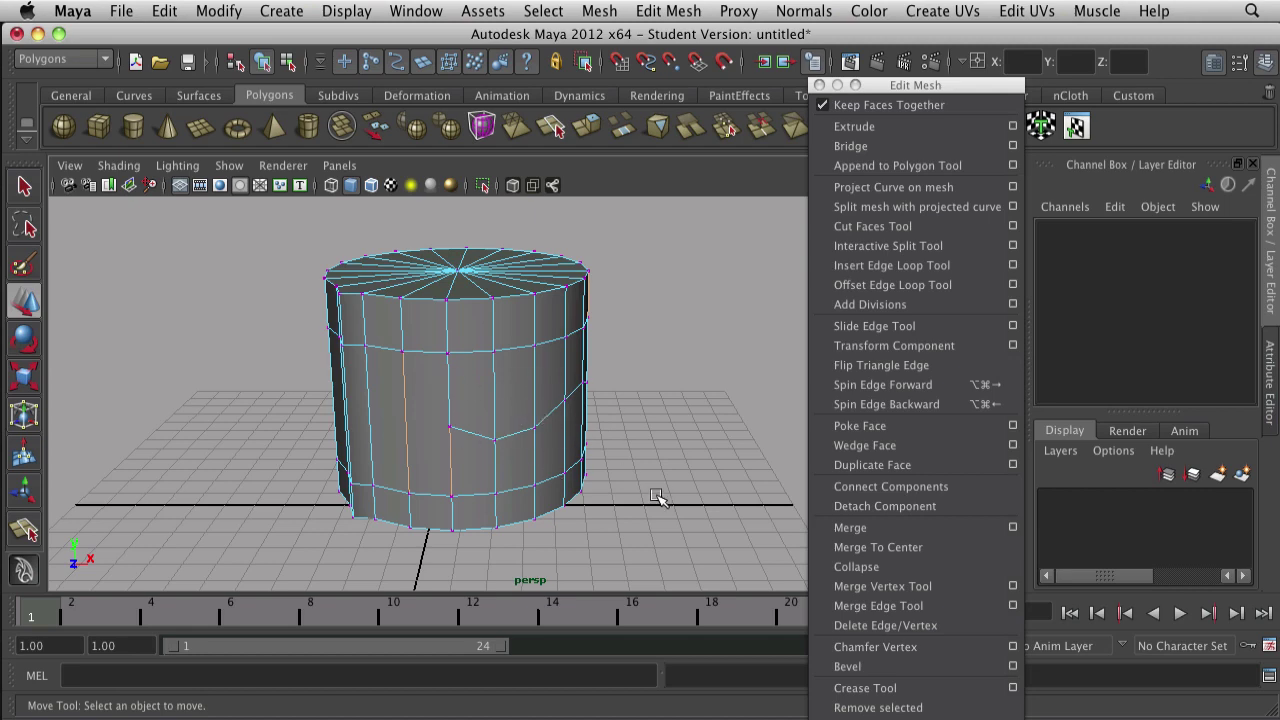
Step: Close the floating Edit Mesh menu and view the whole cylinder from the side with the split line's open end
left_click_drag(655, 497, 449, 471, "alt")
scroll(557, 491, "up", 3)
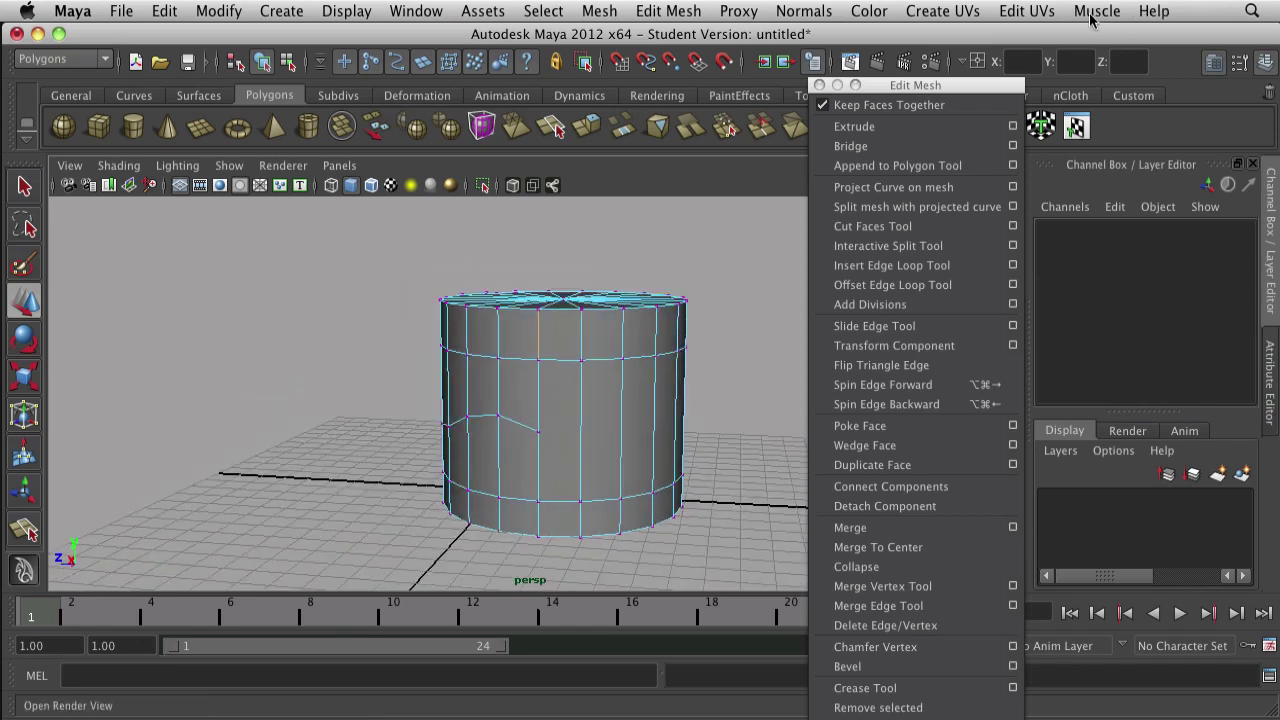
left_click(820, 85)
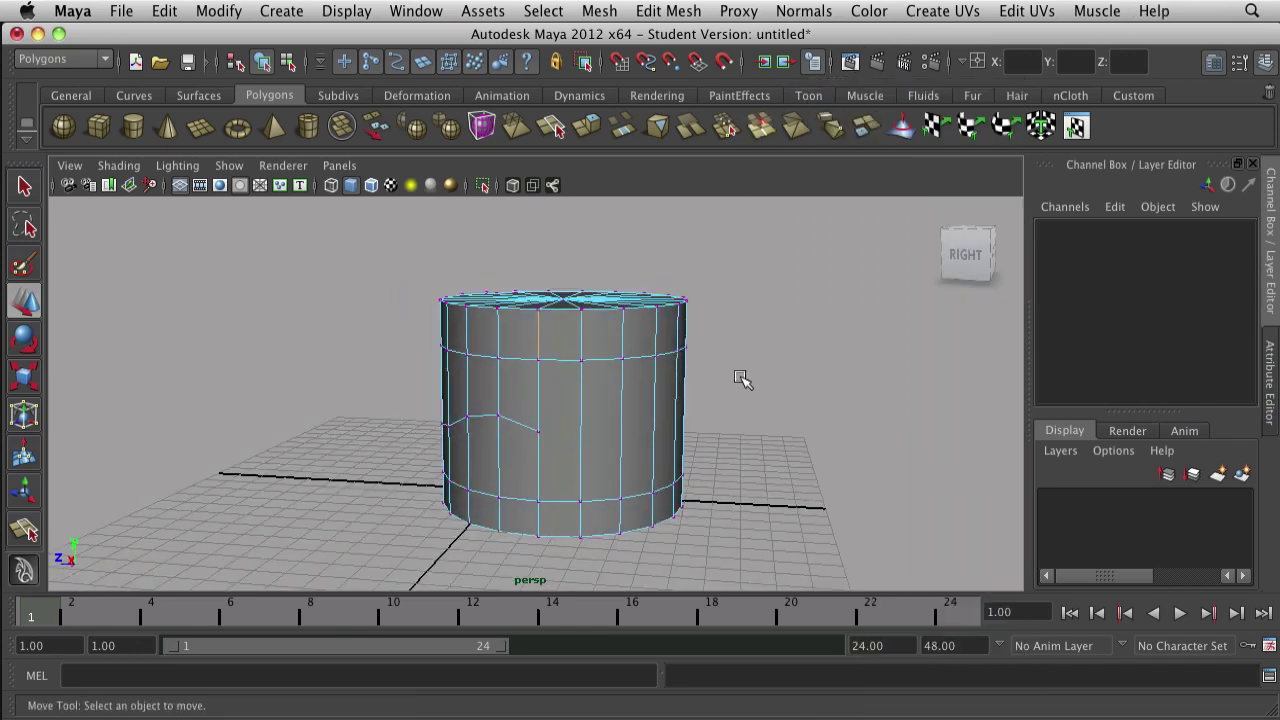
left_click_drag(613, 443, 481, 486, "alt")
scroll(485, 488, "down", 3)
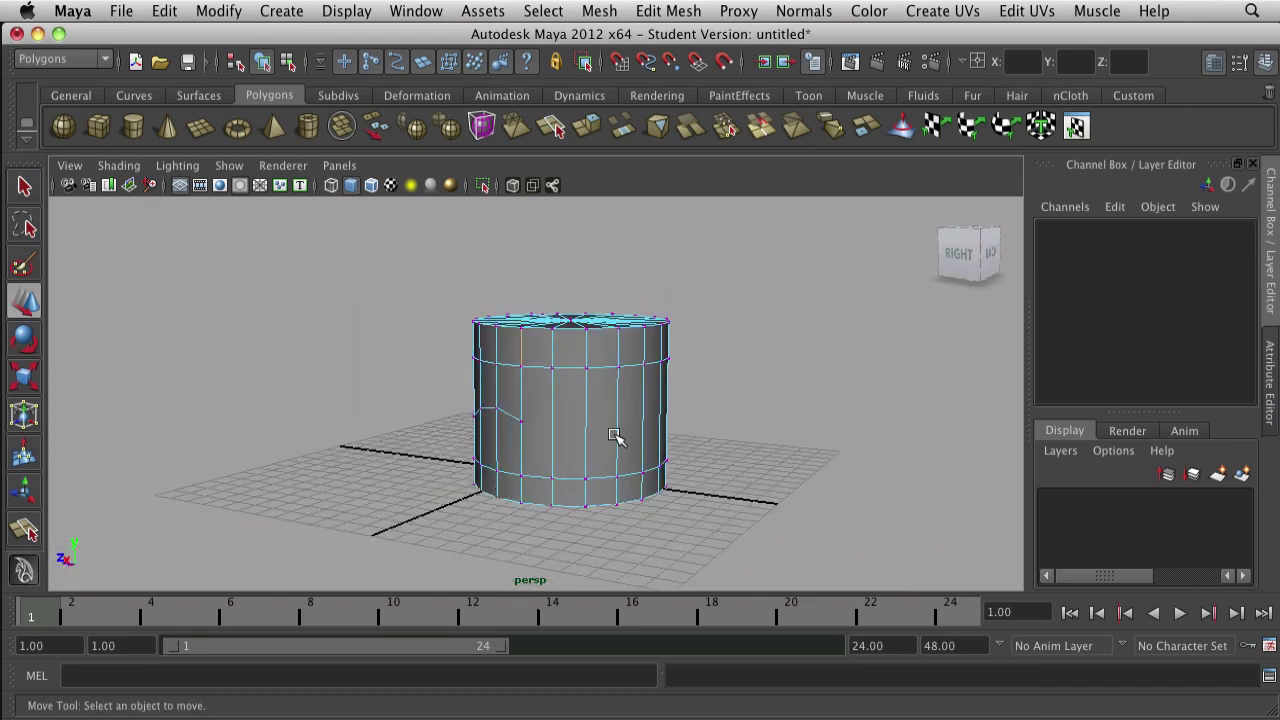